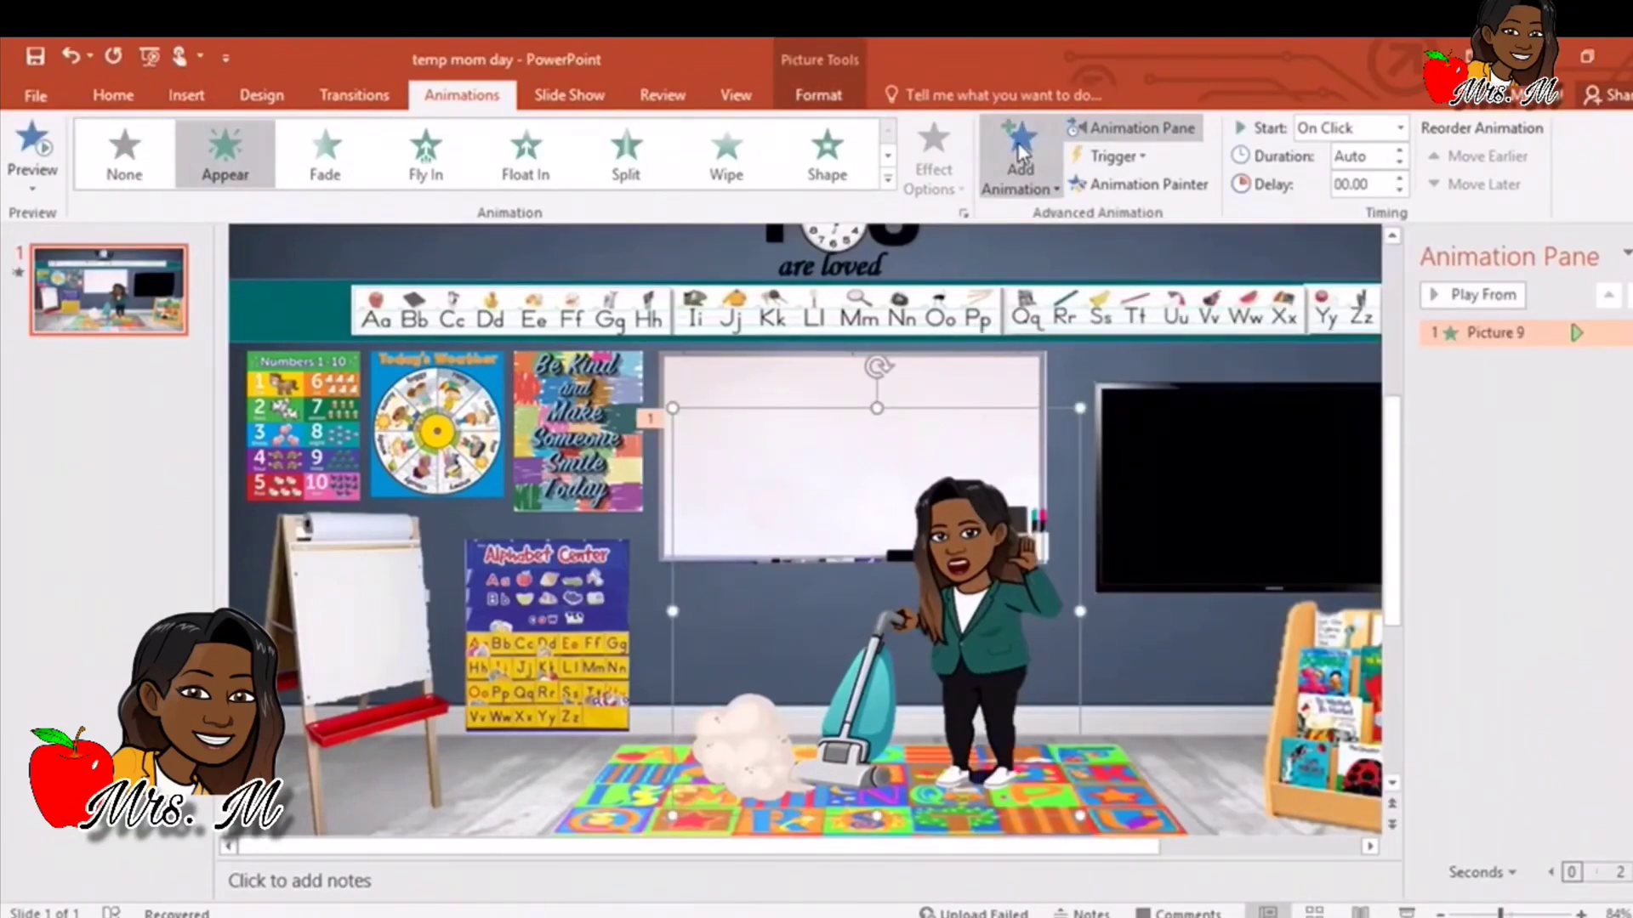
# Add a Lines motion path as the vacuuming bitmoji's second animation
pyautogui.click(1021, 157)
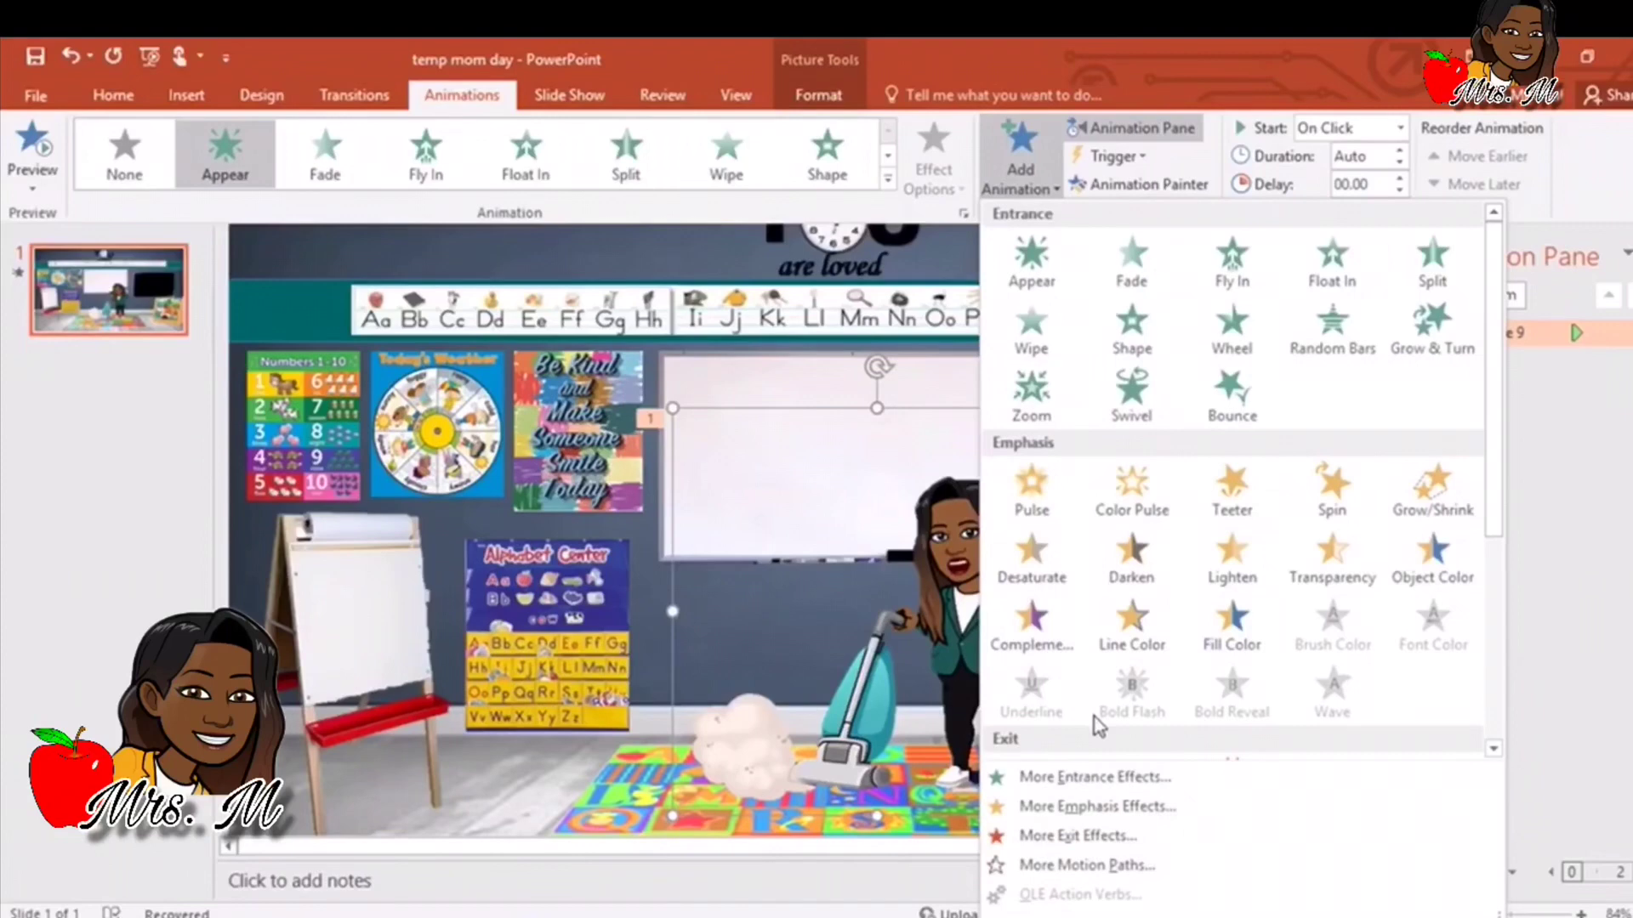
pyautogui.scroll(-4, 1097, 727)
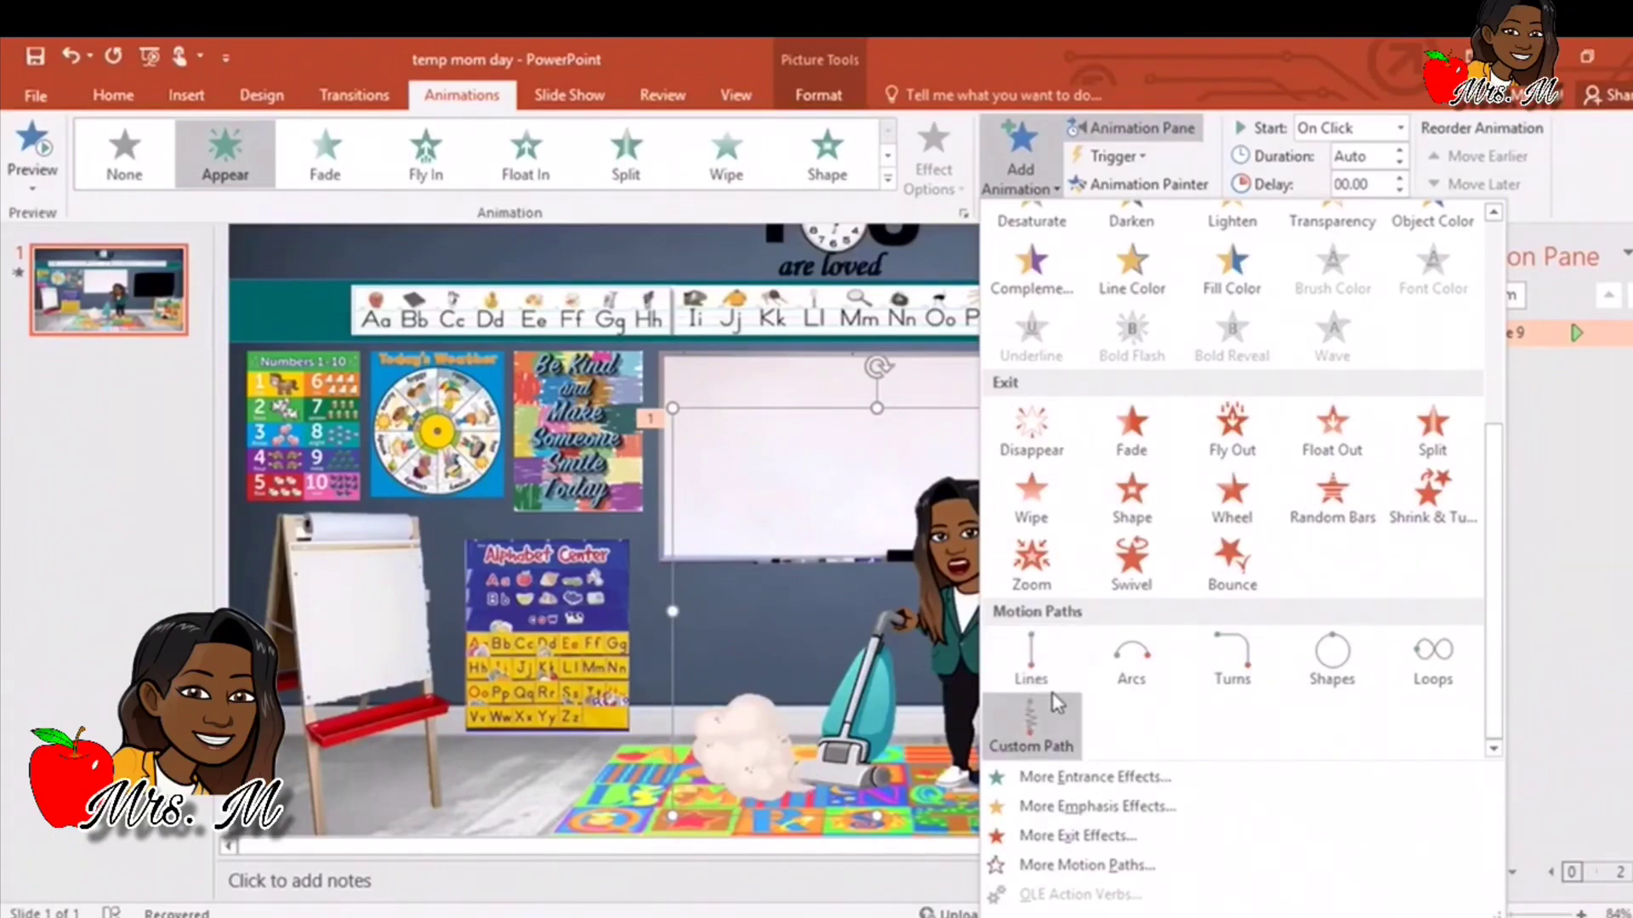
pyautogui.click(1037, 674)
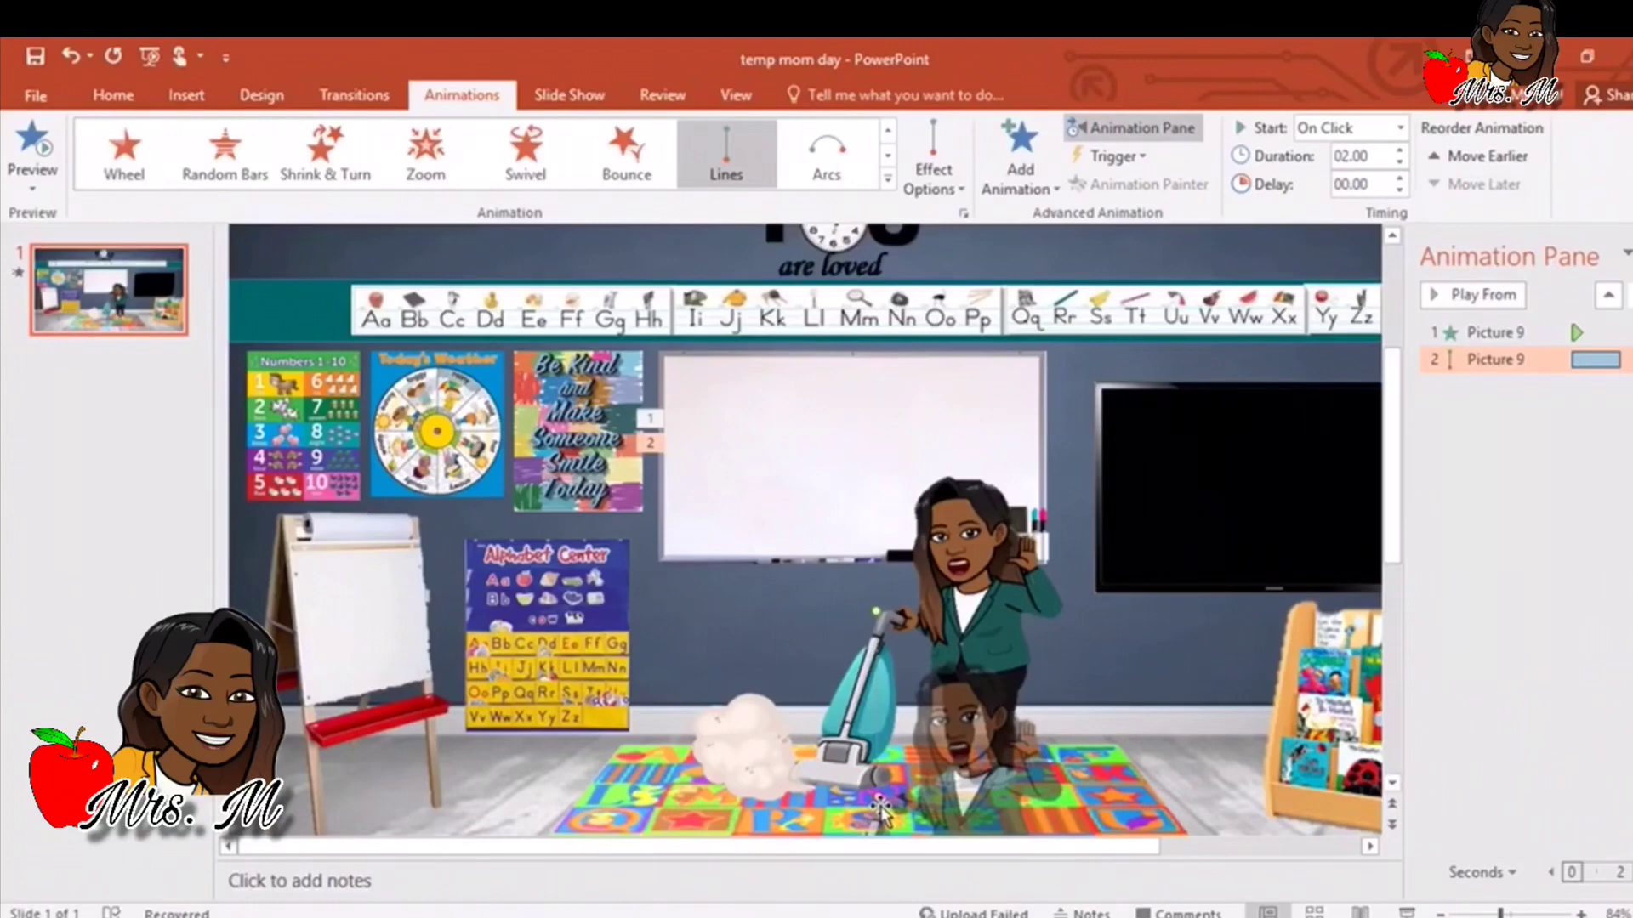
# Drag the motion path's end left to the Alphabet Center poster and preview the result
pyautogui.moveTo(876, 797); pyautogui.dragTo(515, 644)
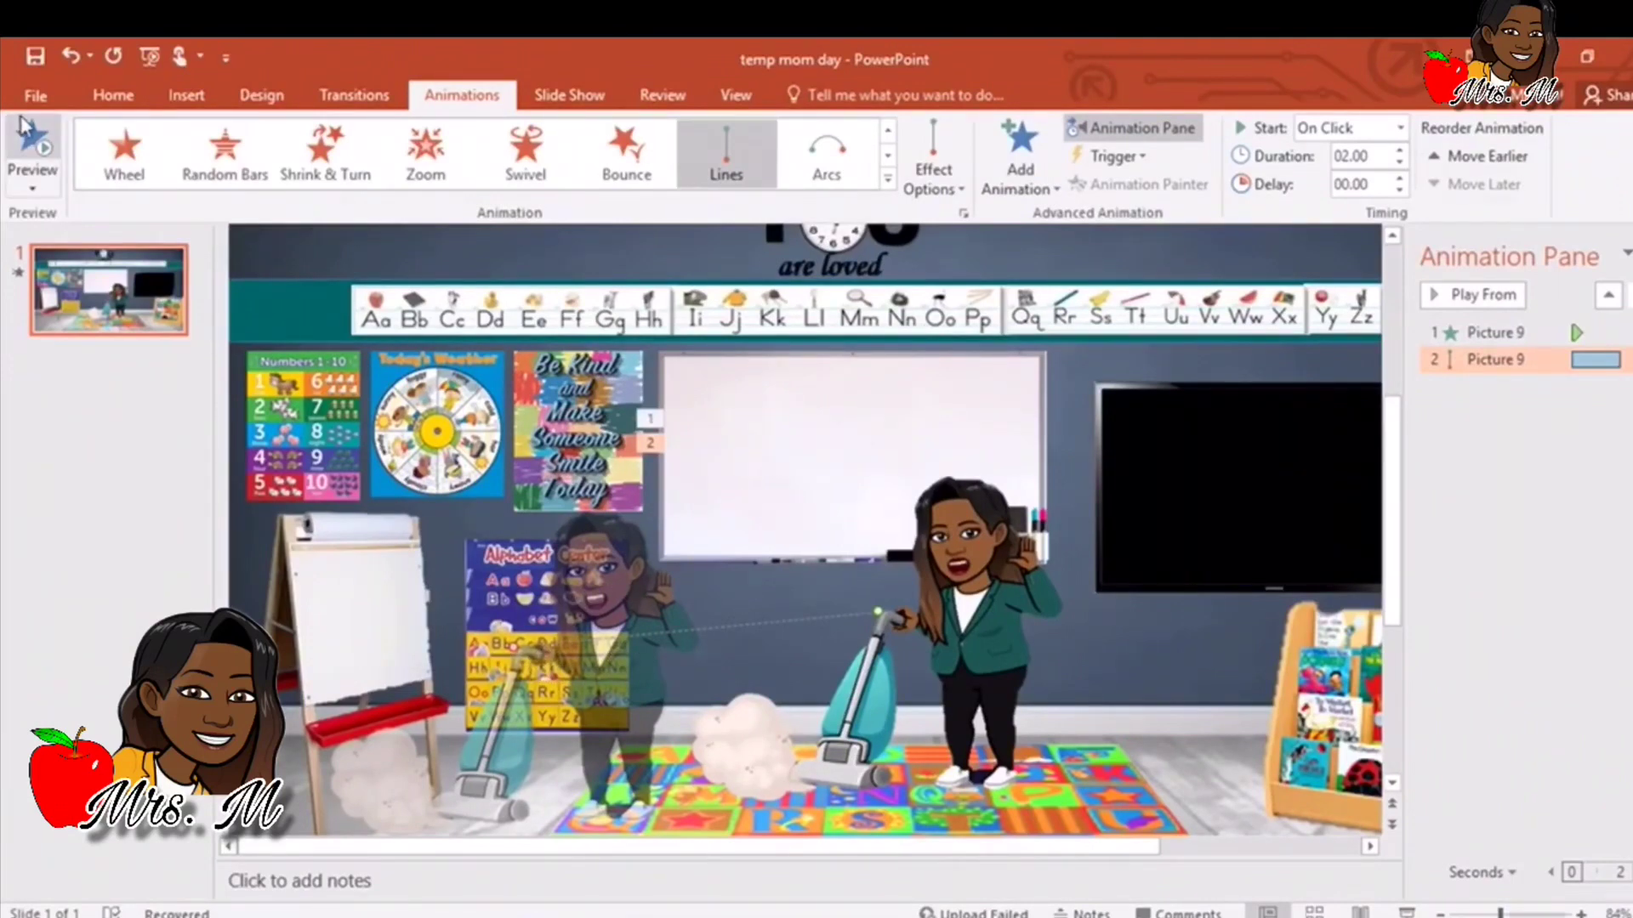
pyautogui.click(34, 144)
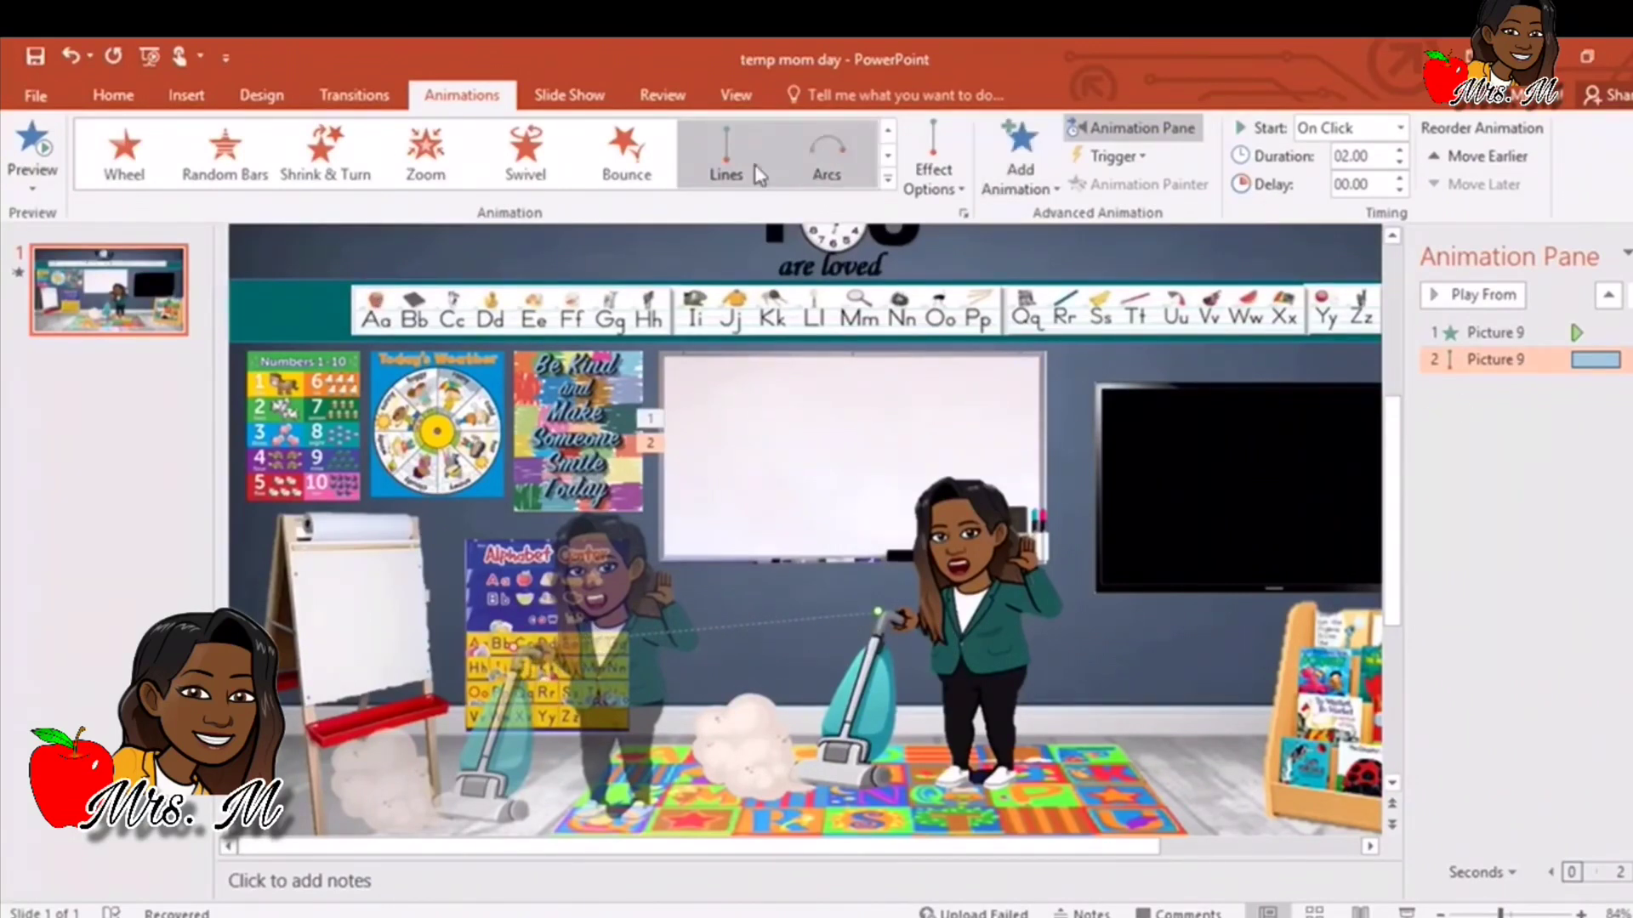
pyautogui.click(1043, 173)
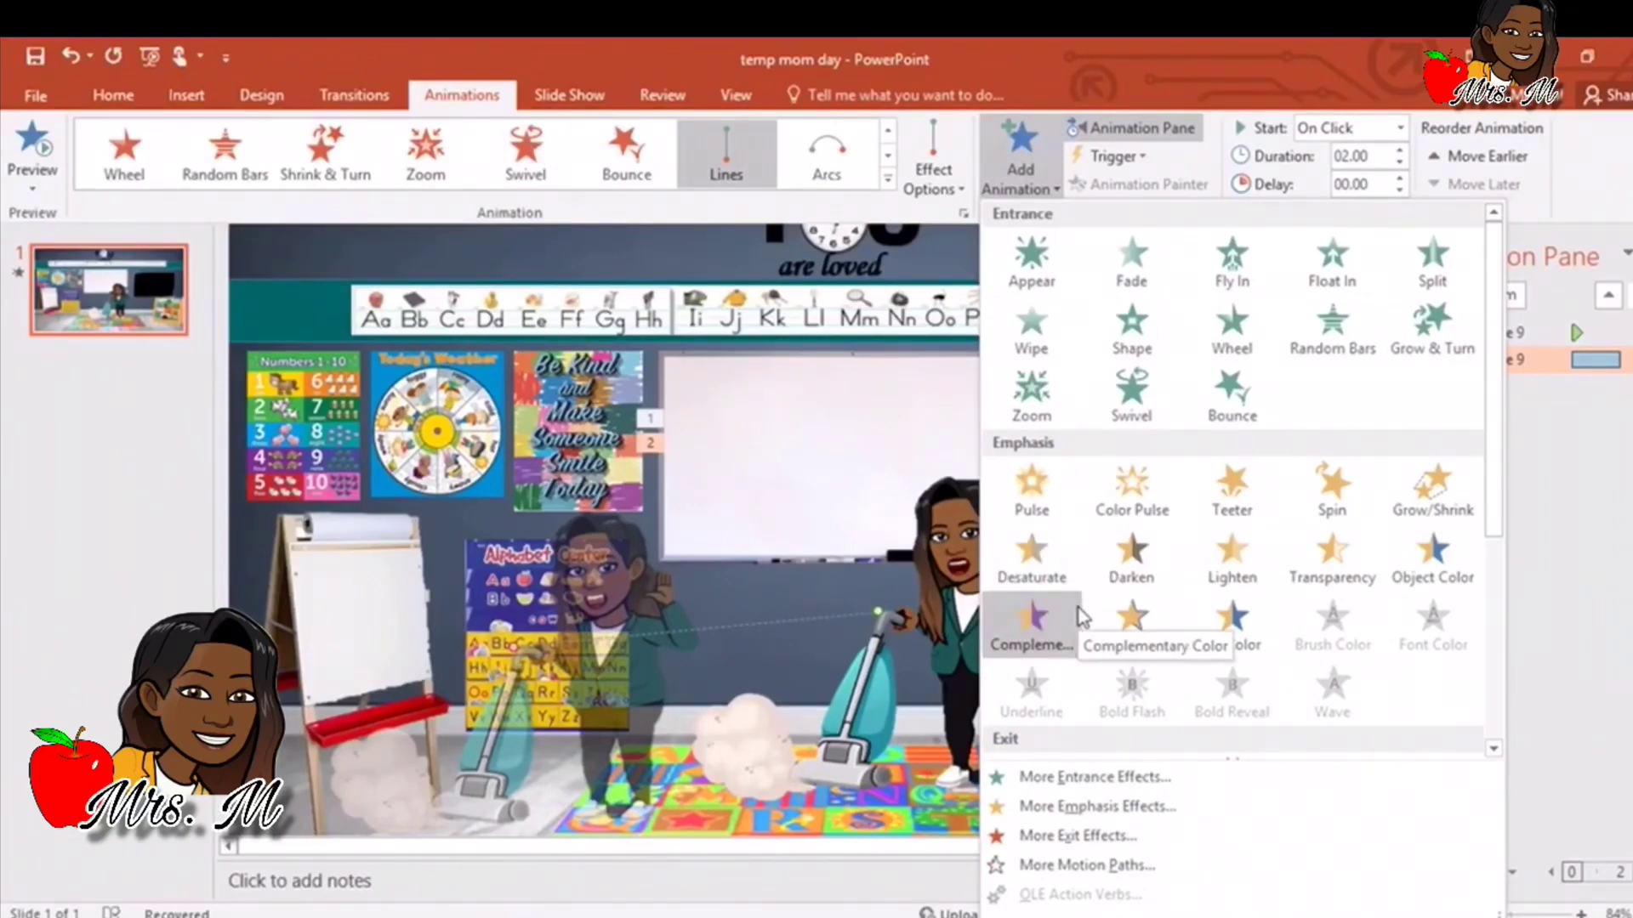
# Add a Swivel entrance to the teacher, shorten its duration to 0.75 seconds, and preview
pyautogui.click(1145, 391)
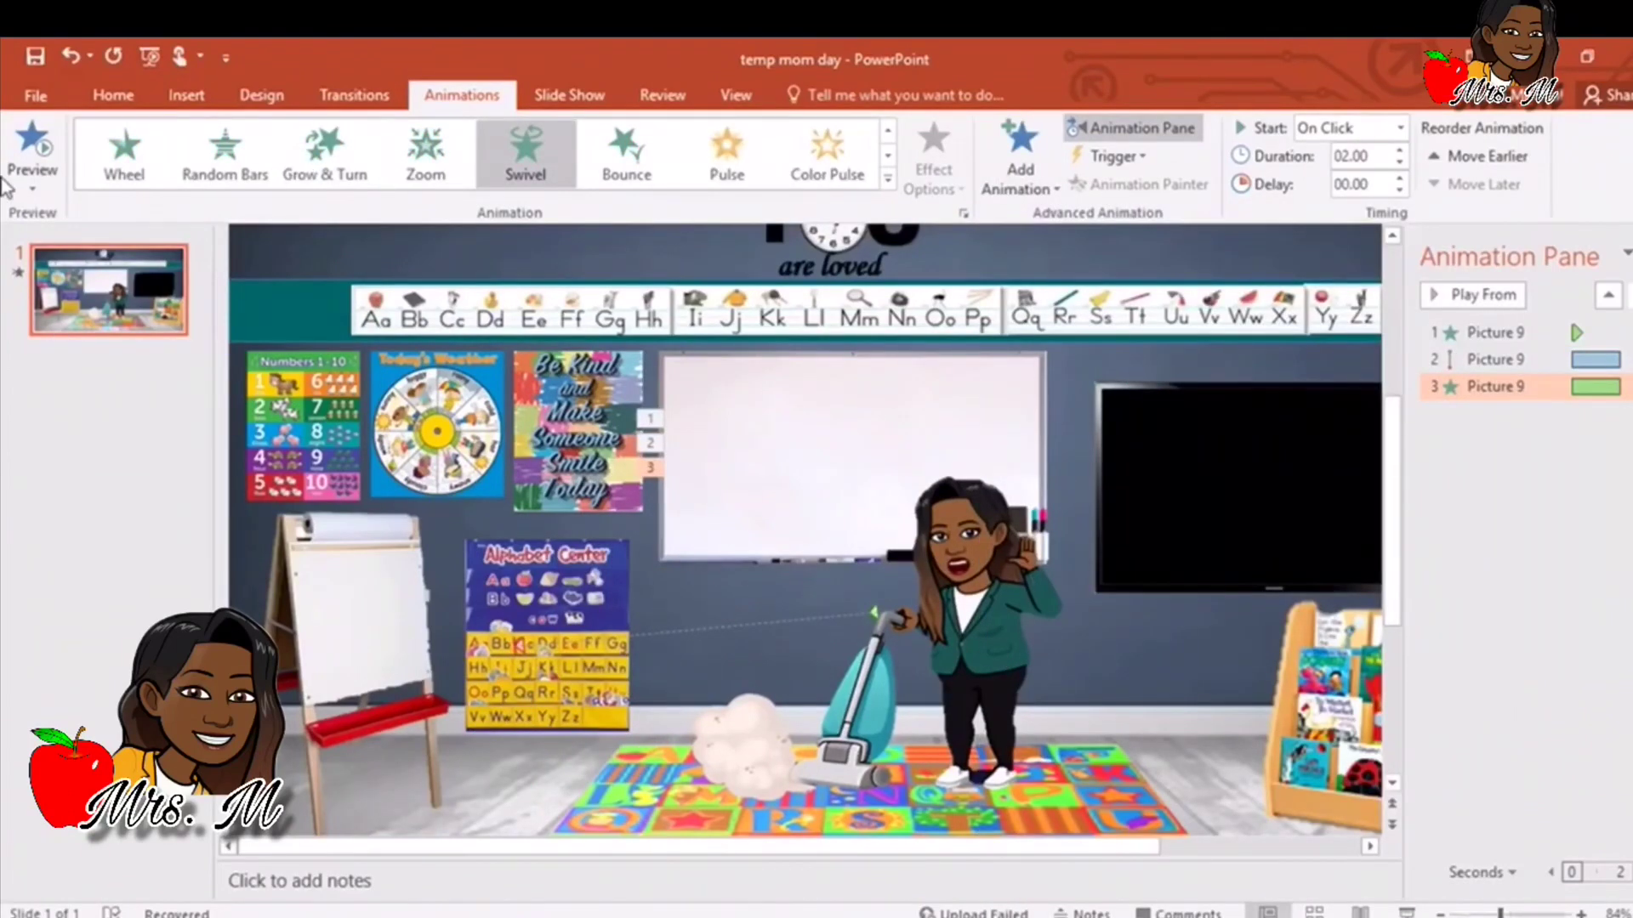
pyautogui.click(25, 162)
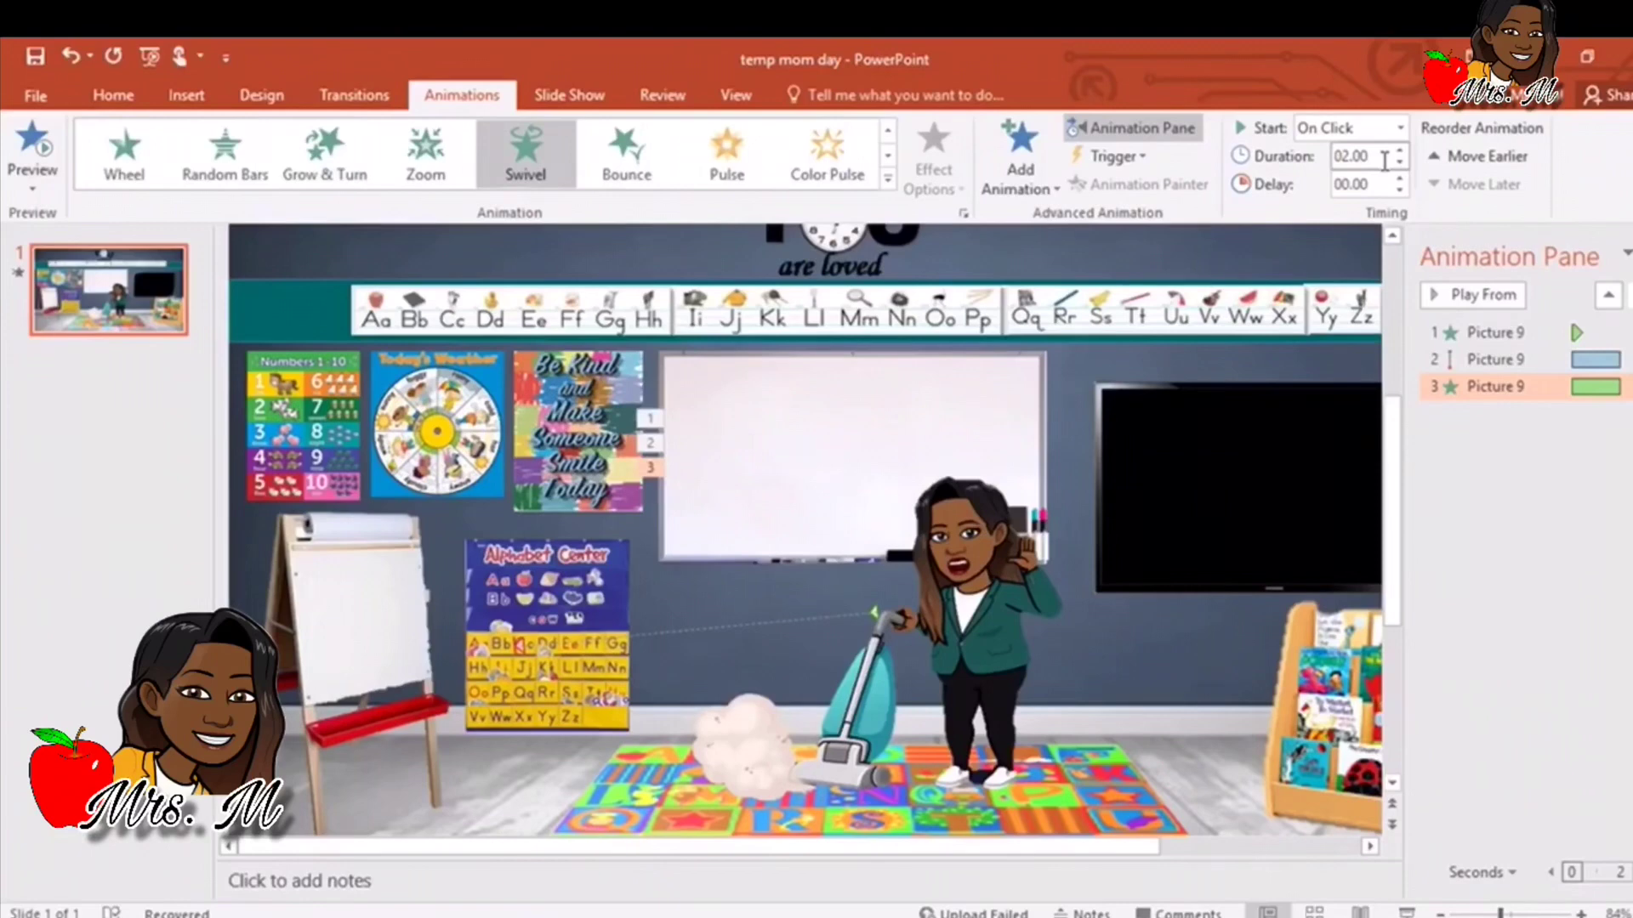
pyautogui.click(1400, 165)
pyautogui.click(38, 149)
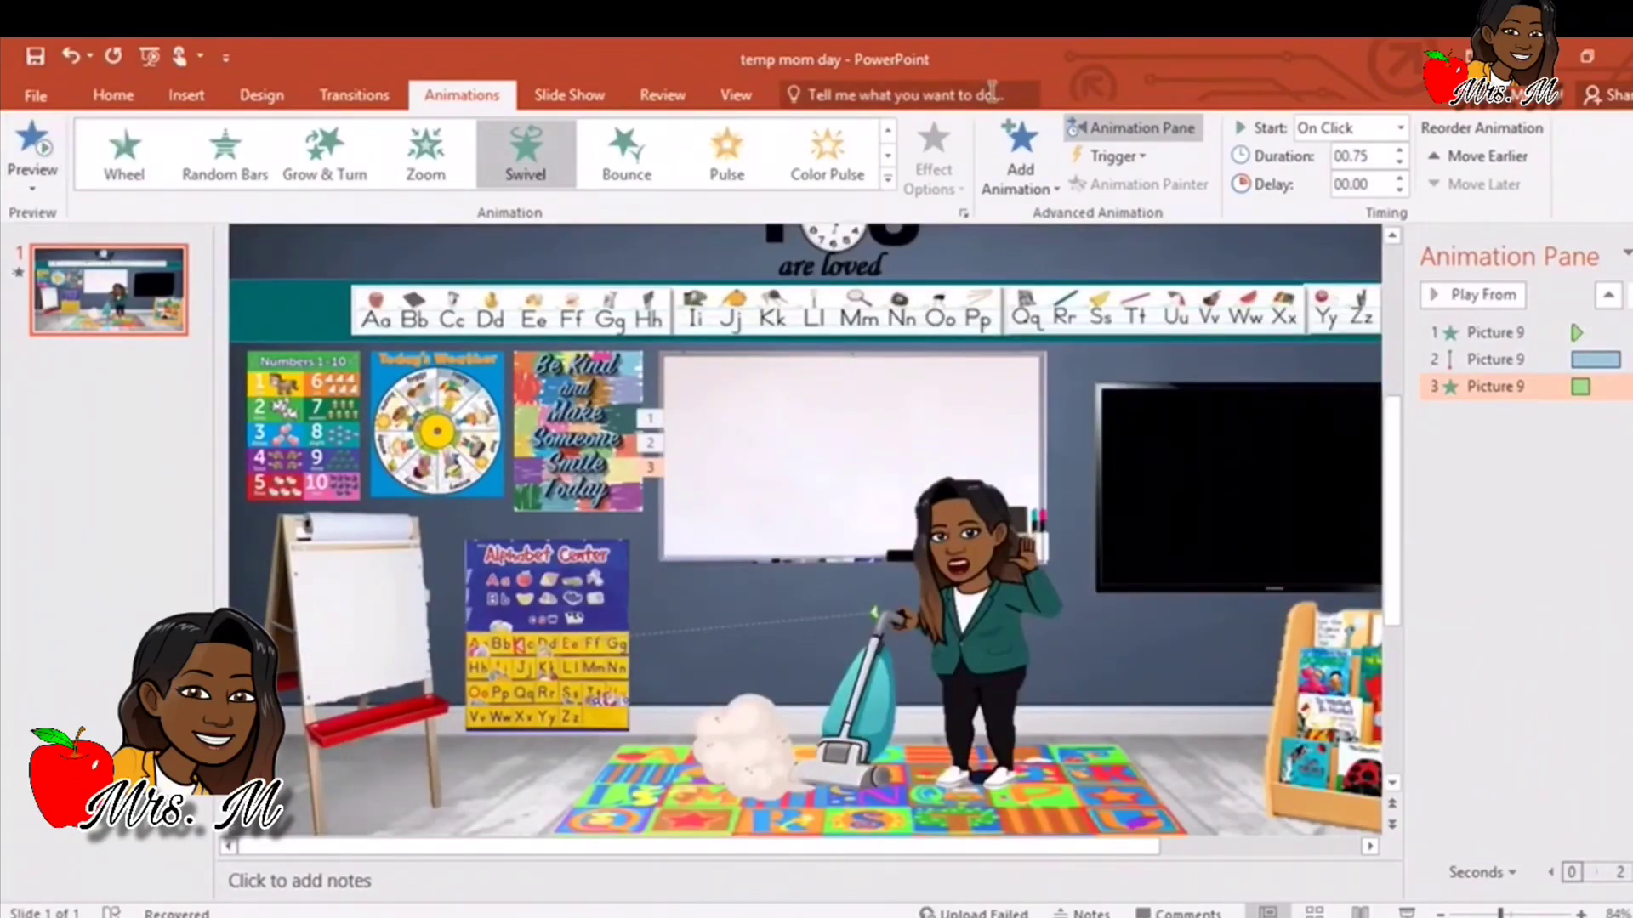
# Add a 2-second Bounce entrance as the teacher's fourth animation and preview it
pyautogui.click(1025, 147)
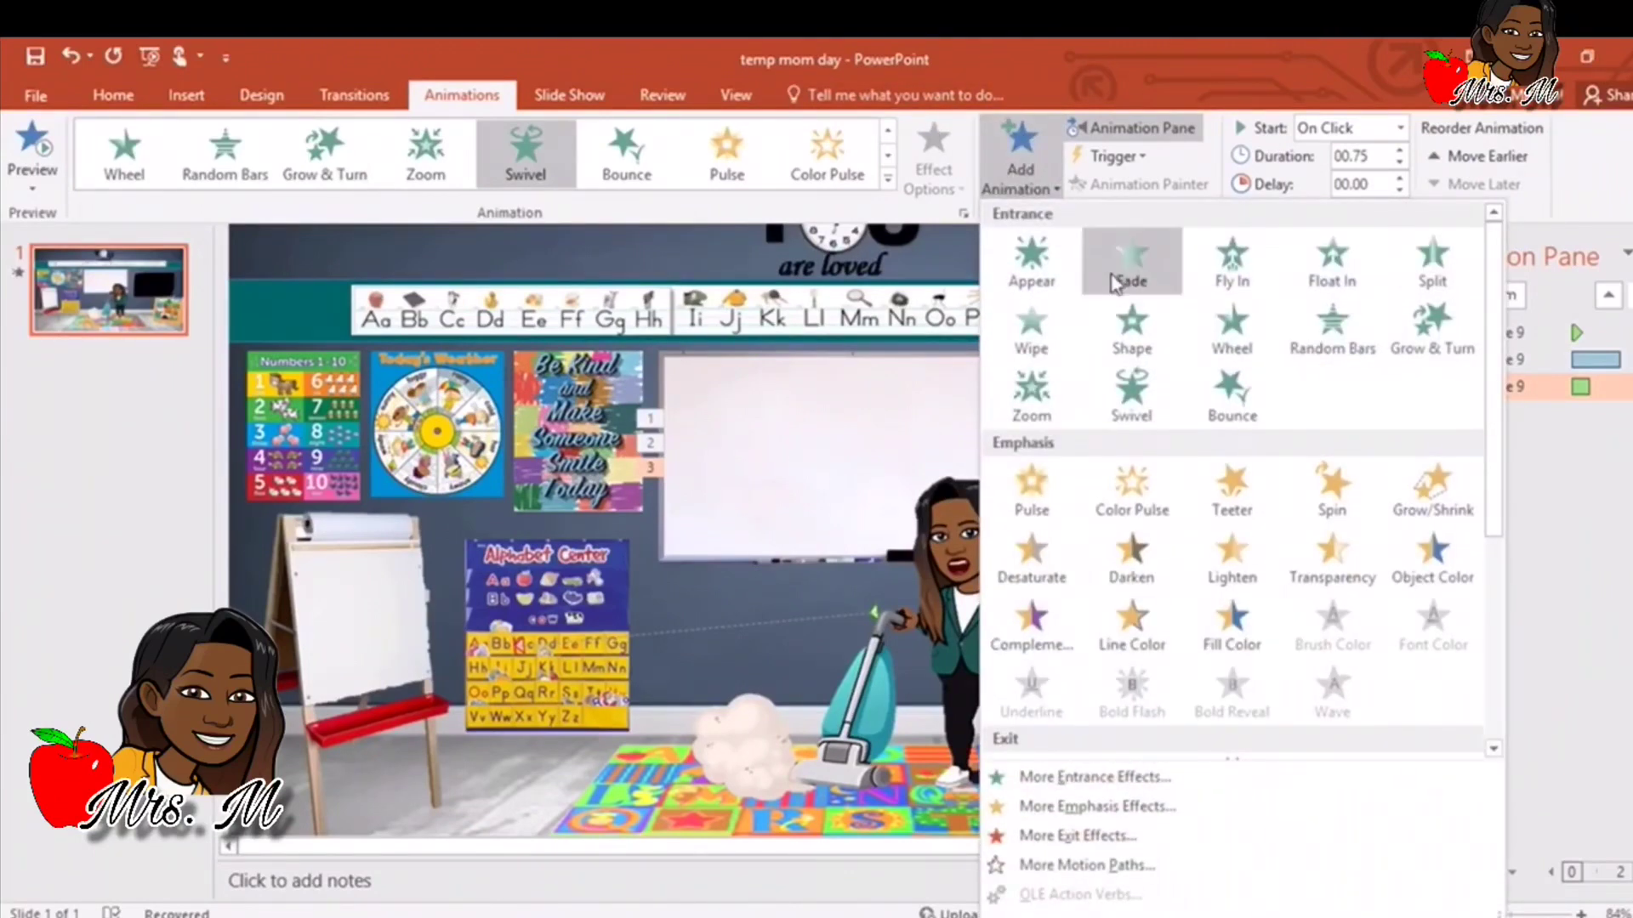
pyautogui.click(1233, 398)
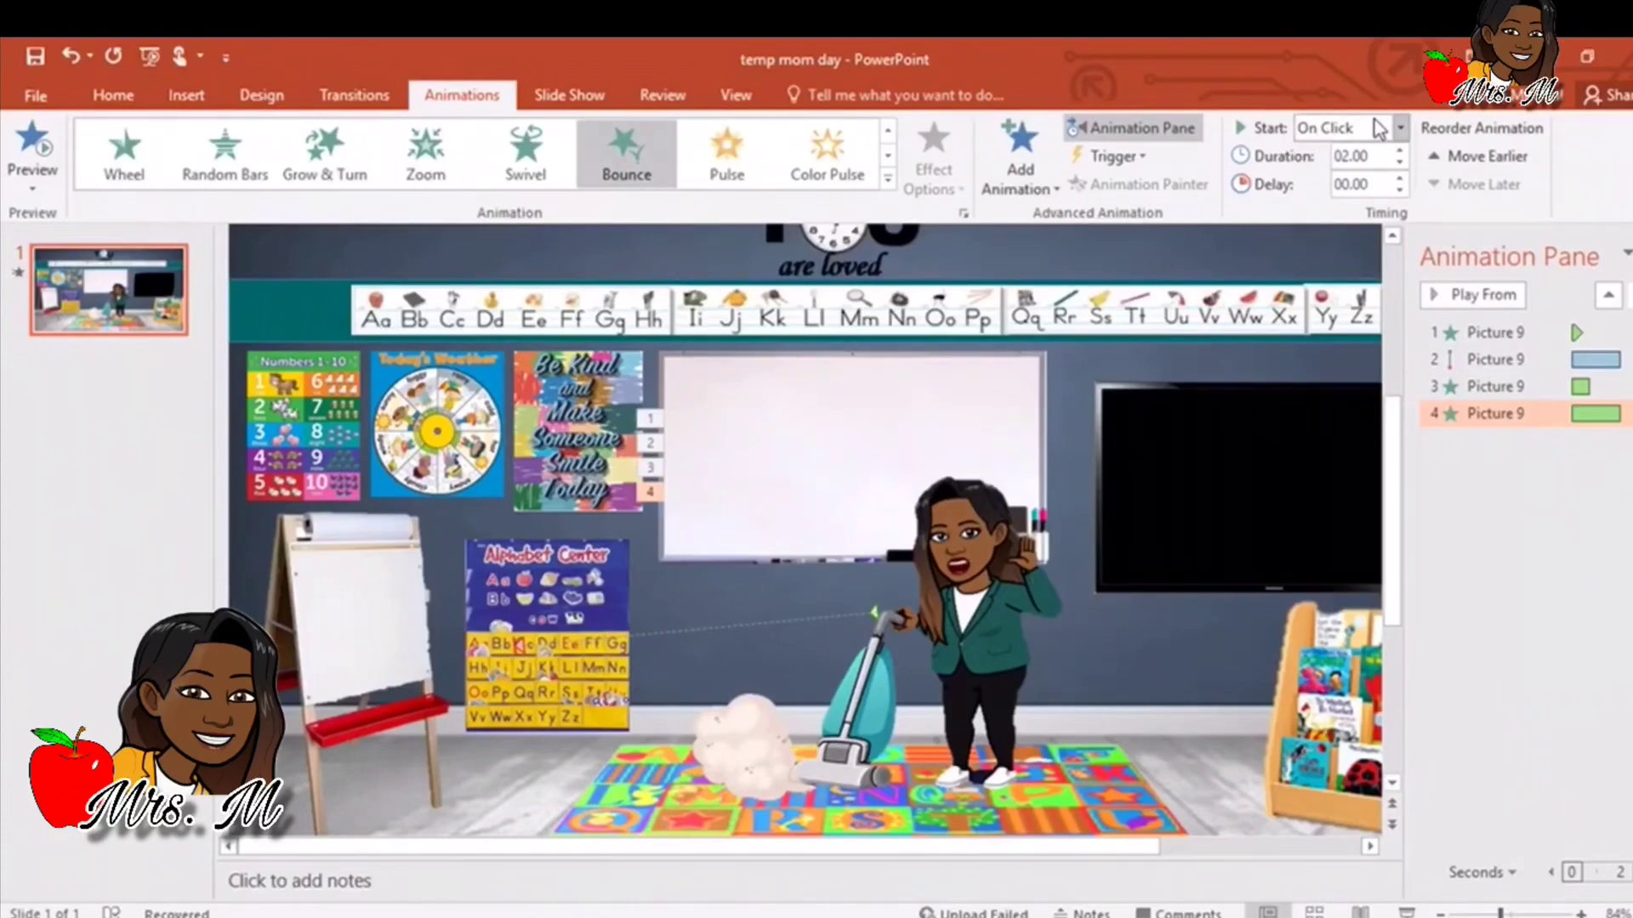
pyautogui.click(59, 129)
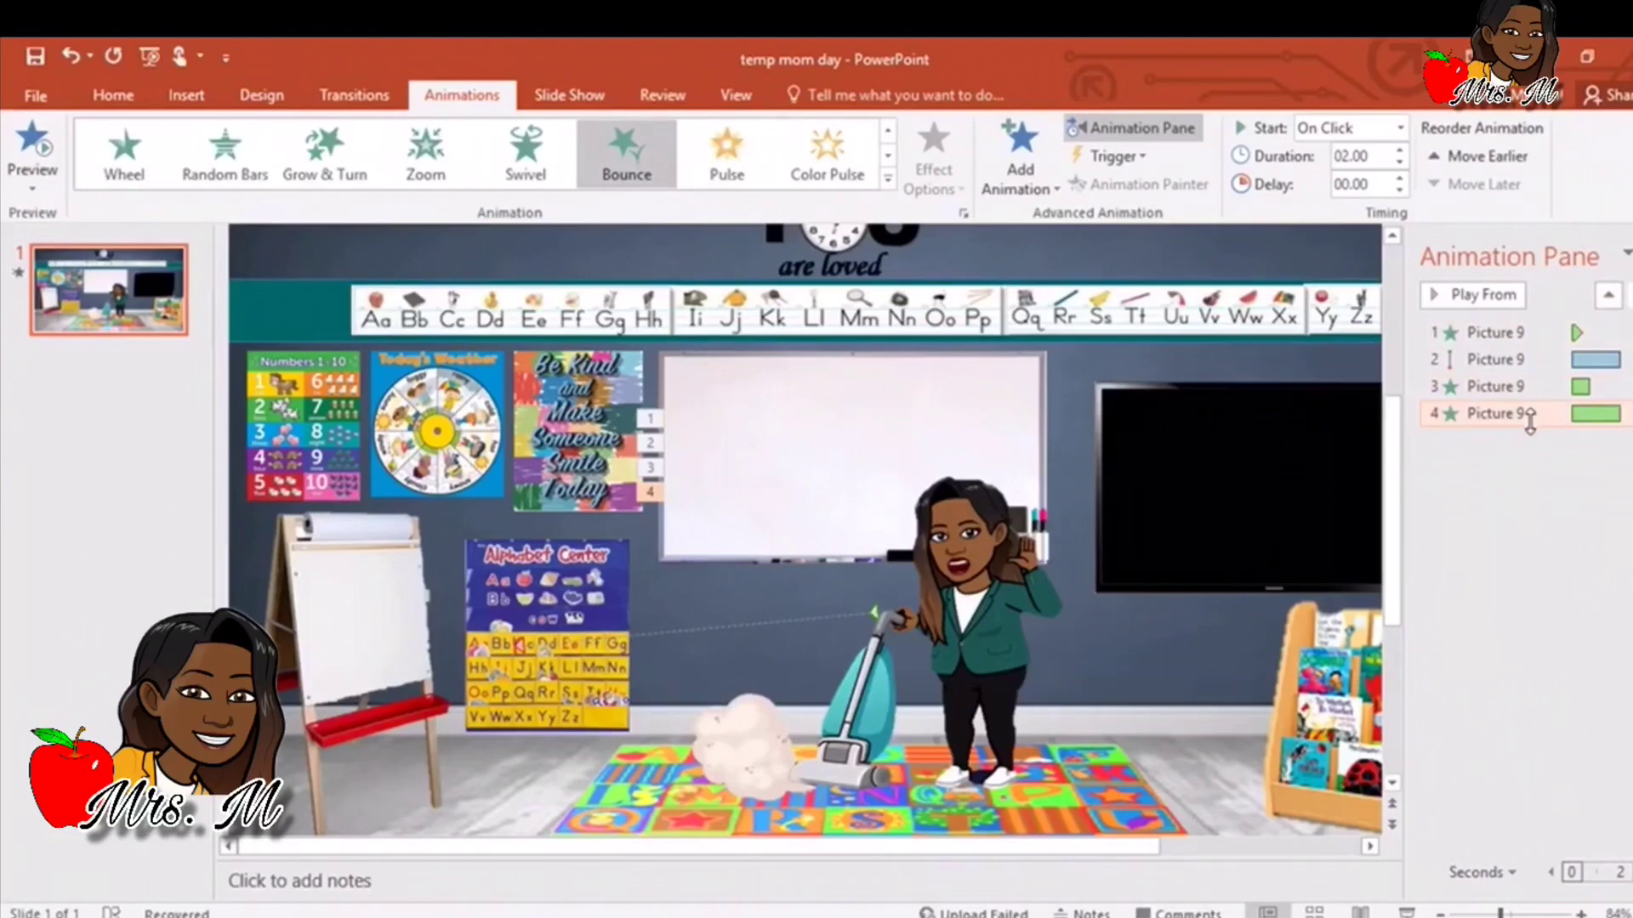
# Move the Bounce animation to the top of the Animation Pane sequence and preview the new order
pyautogui.moveTo(1514, 425); pyautogui.dragTo(1505, 331)
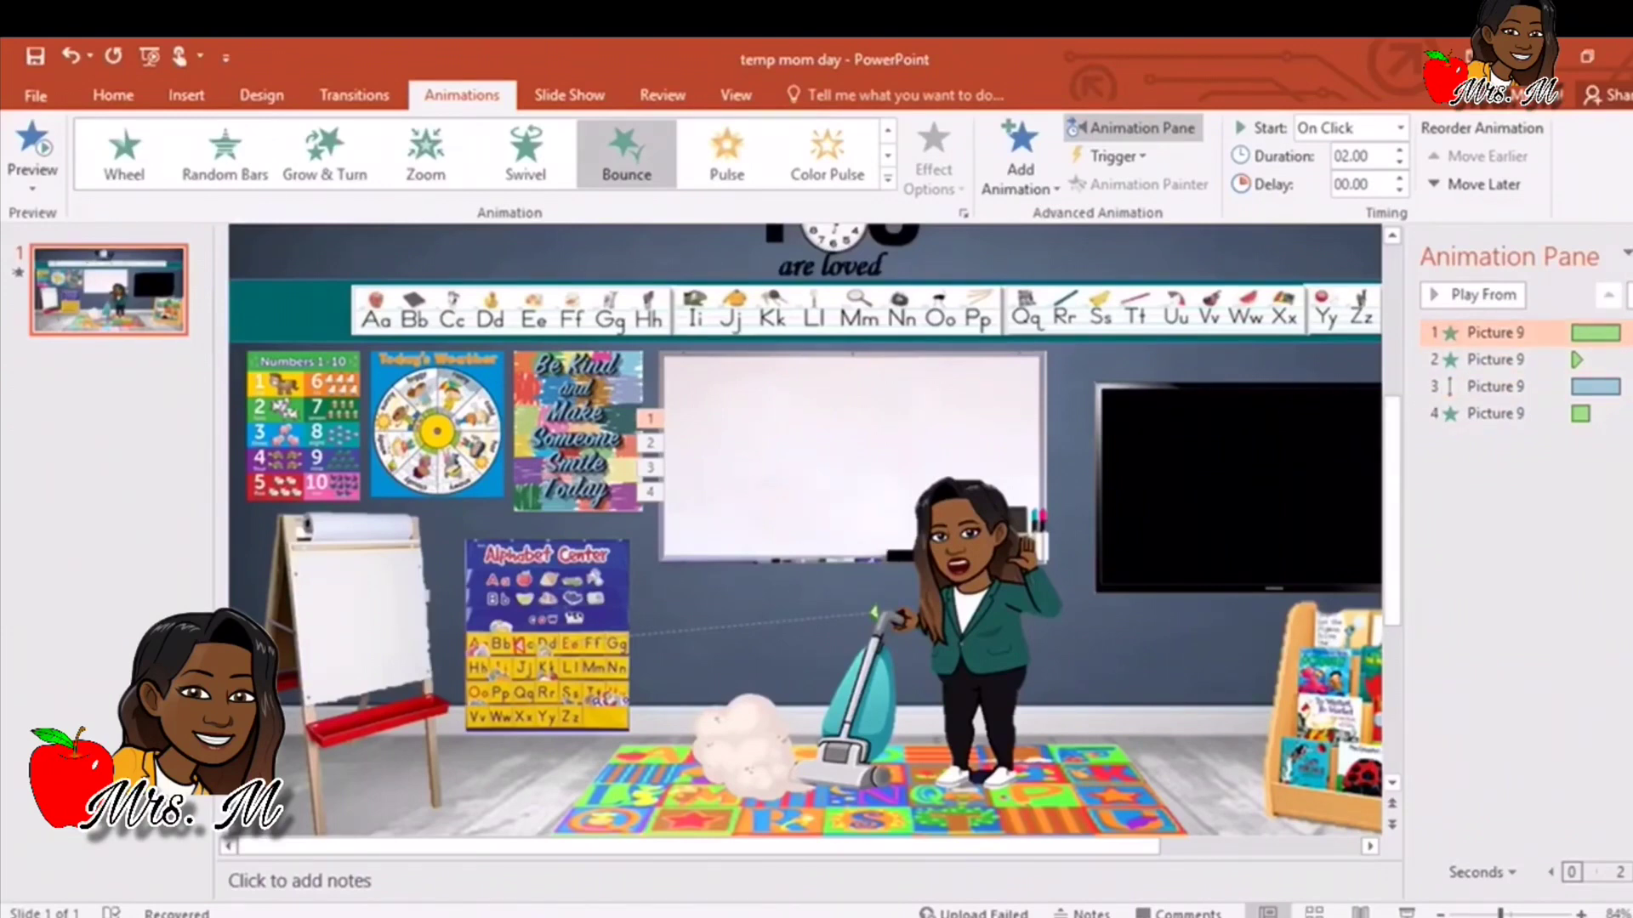
pyautogui.click(1131, 127)
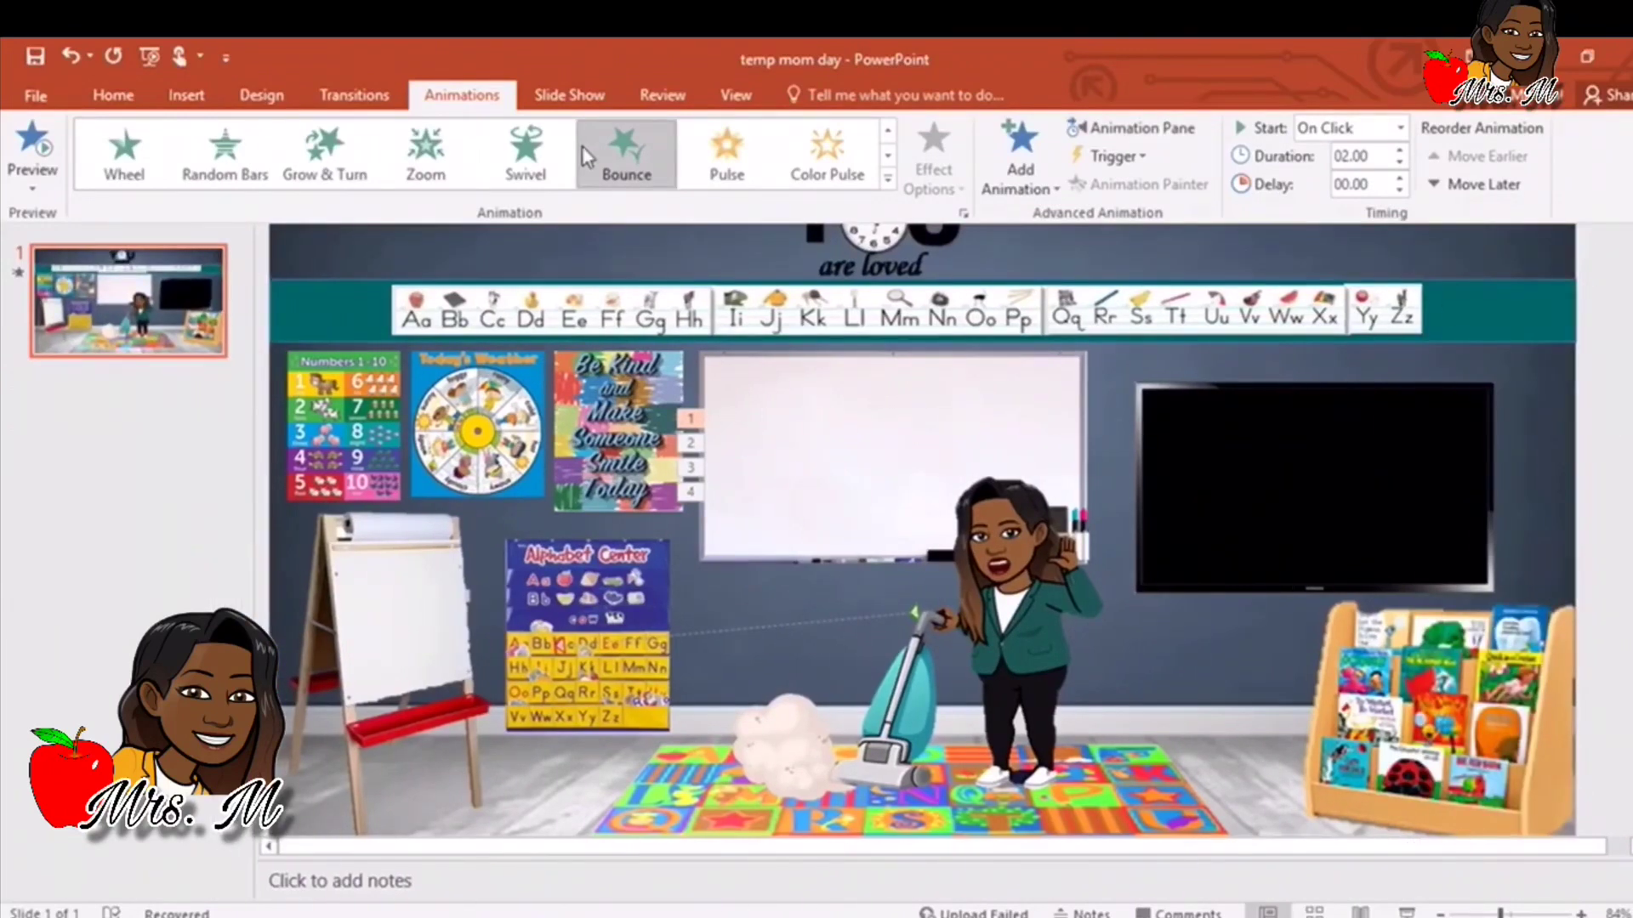
pyautogui.click(32, 143)
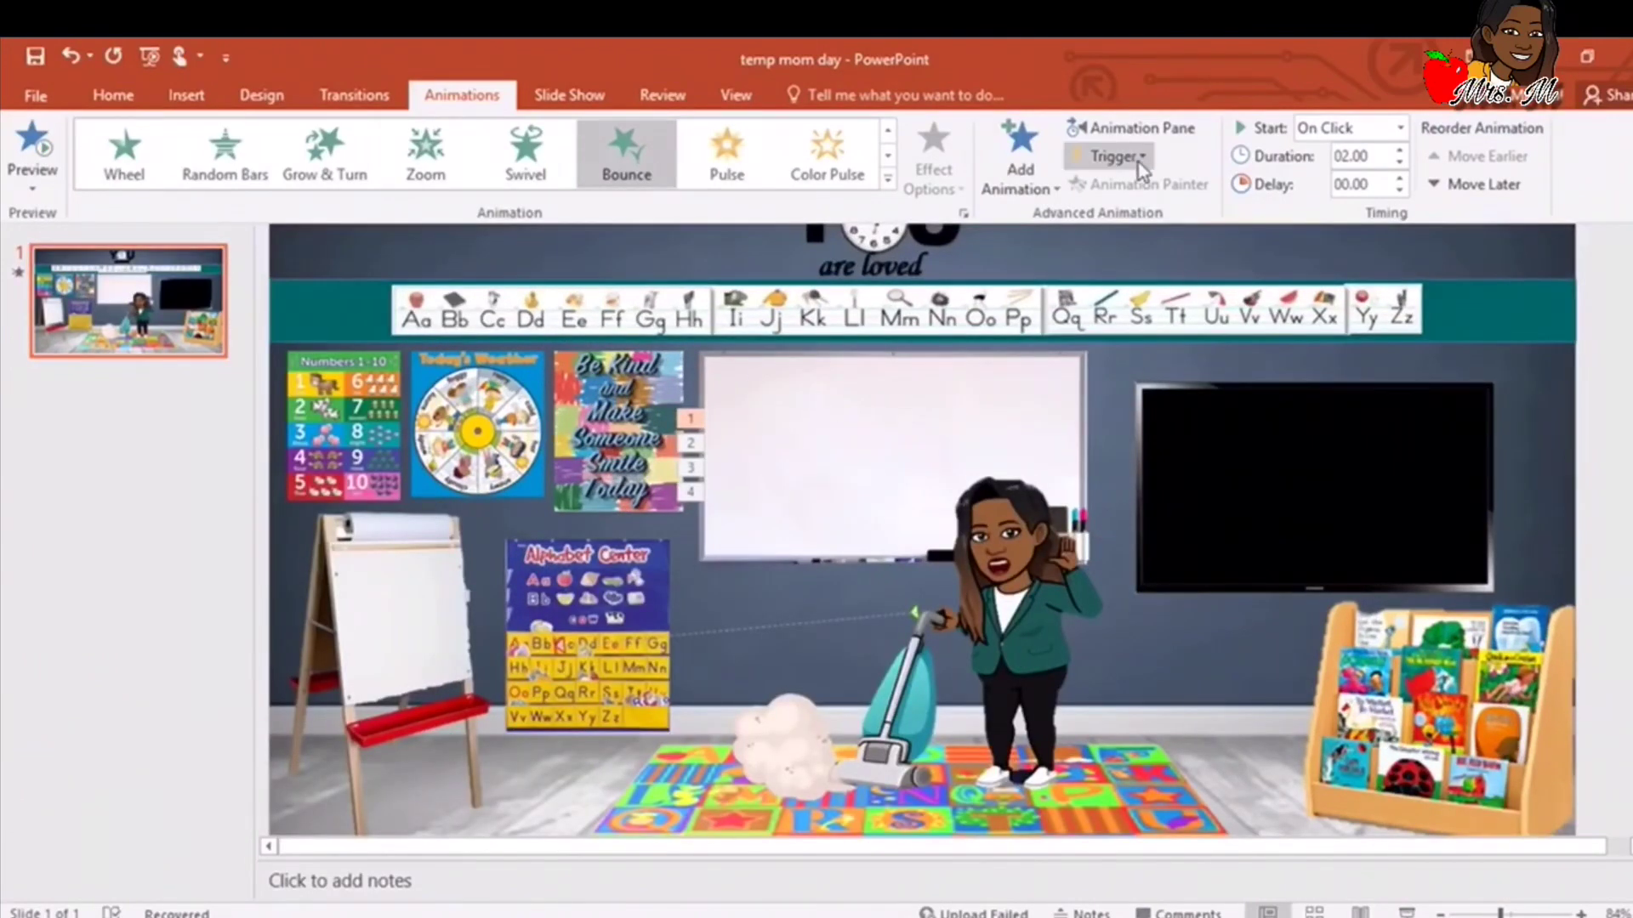
pyautogui.click(1134, 127)
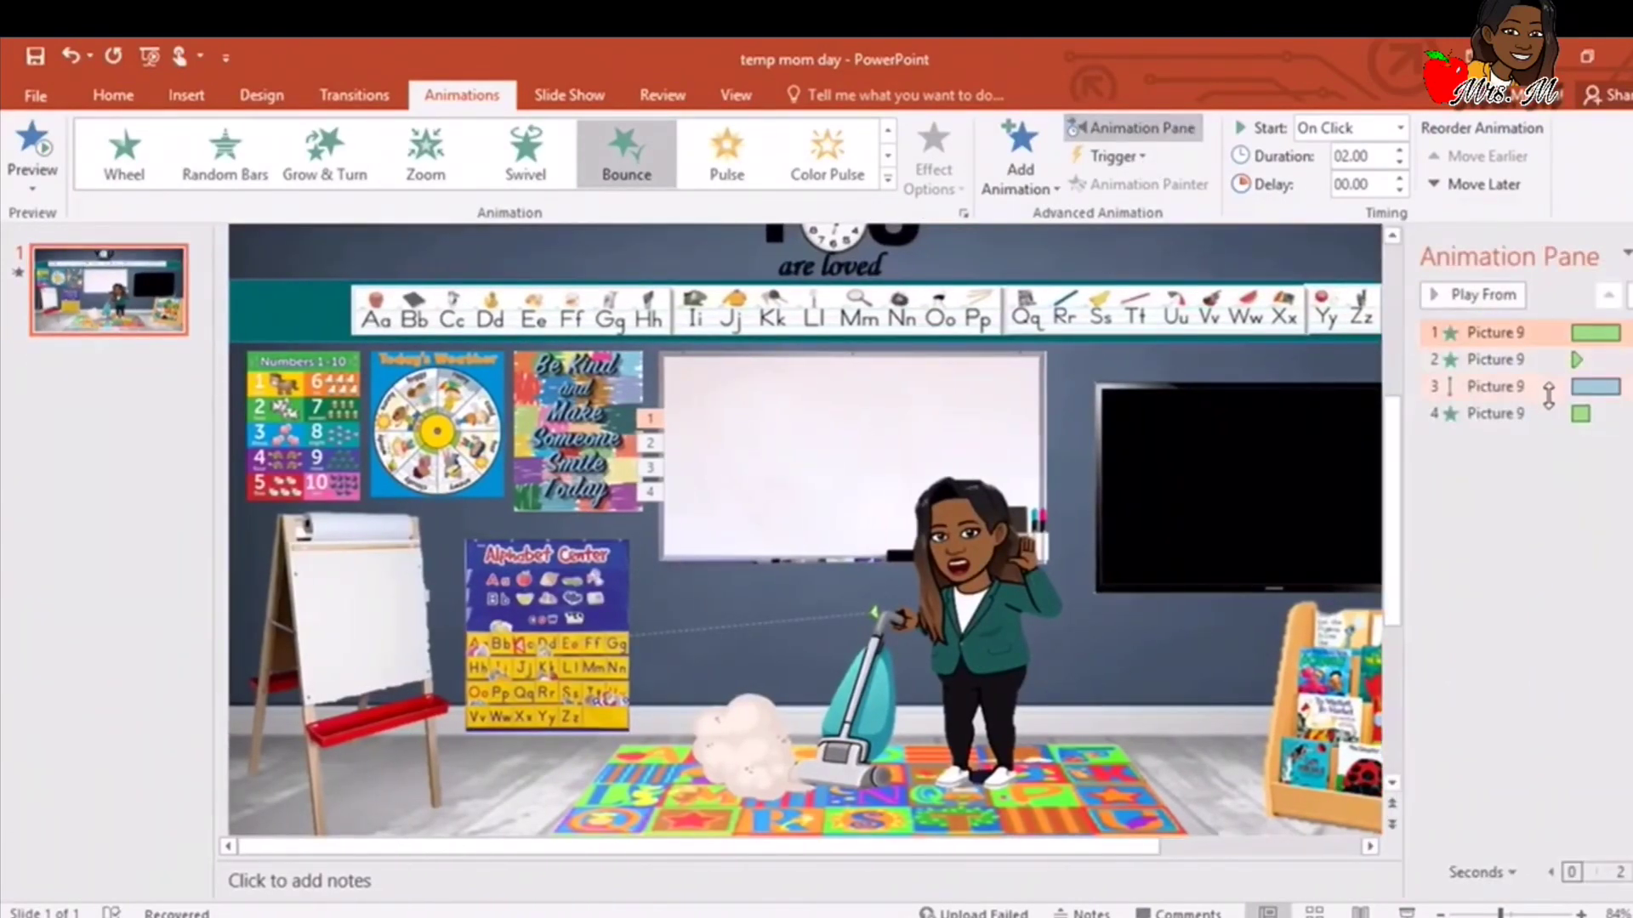
# Remove the Swivel animation from the teacher and preview the remaining animations
pyautogui.rightClick(1523, 414)
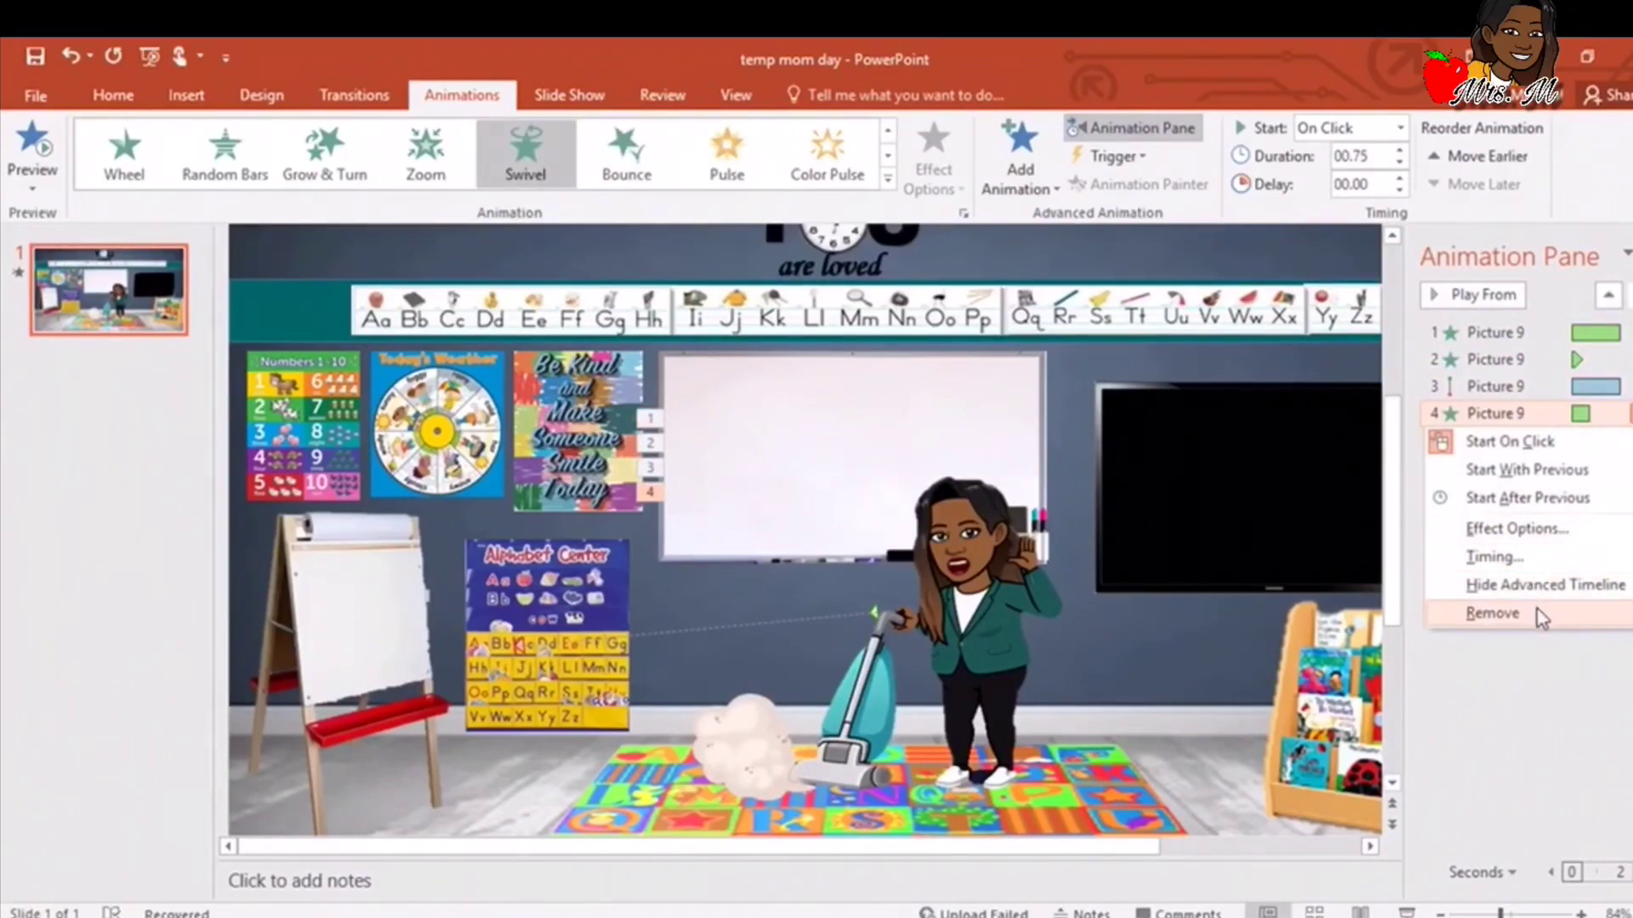
pyautogui.click(1494, 614)
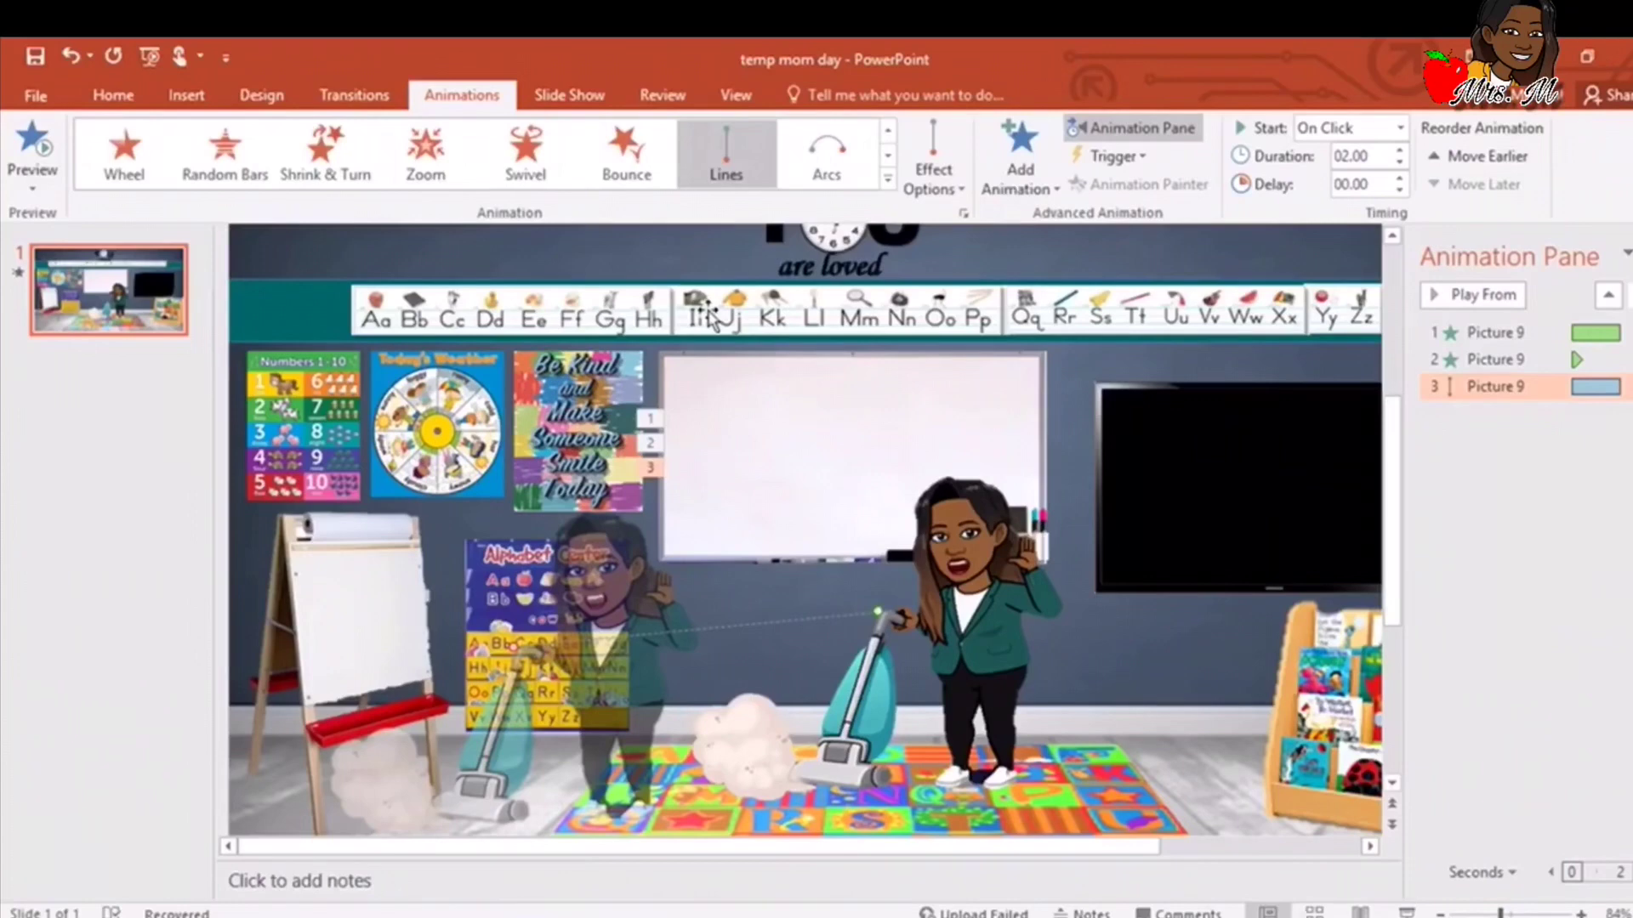
pyautogui.click(39, 162)
# Set the Lines motion path to start After Previous
pyautogui.click(1399, 129)
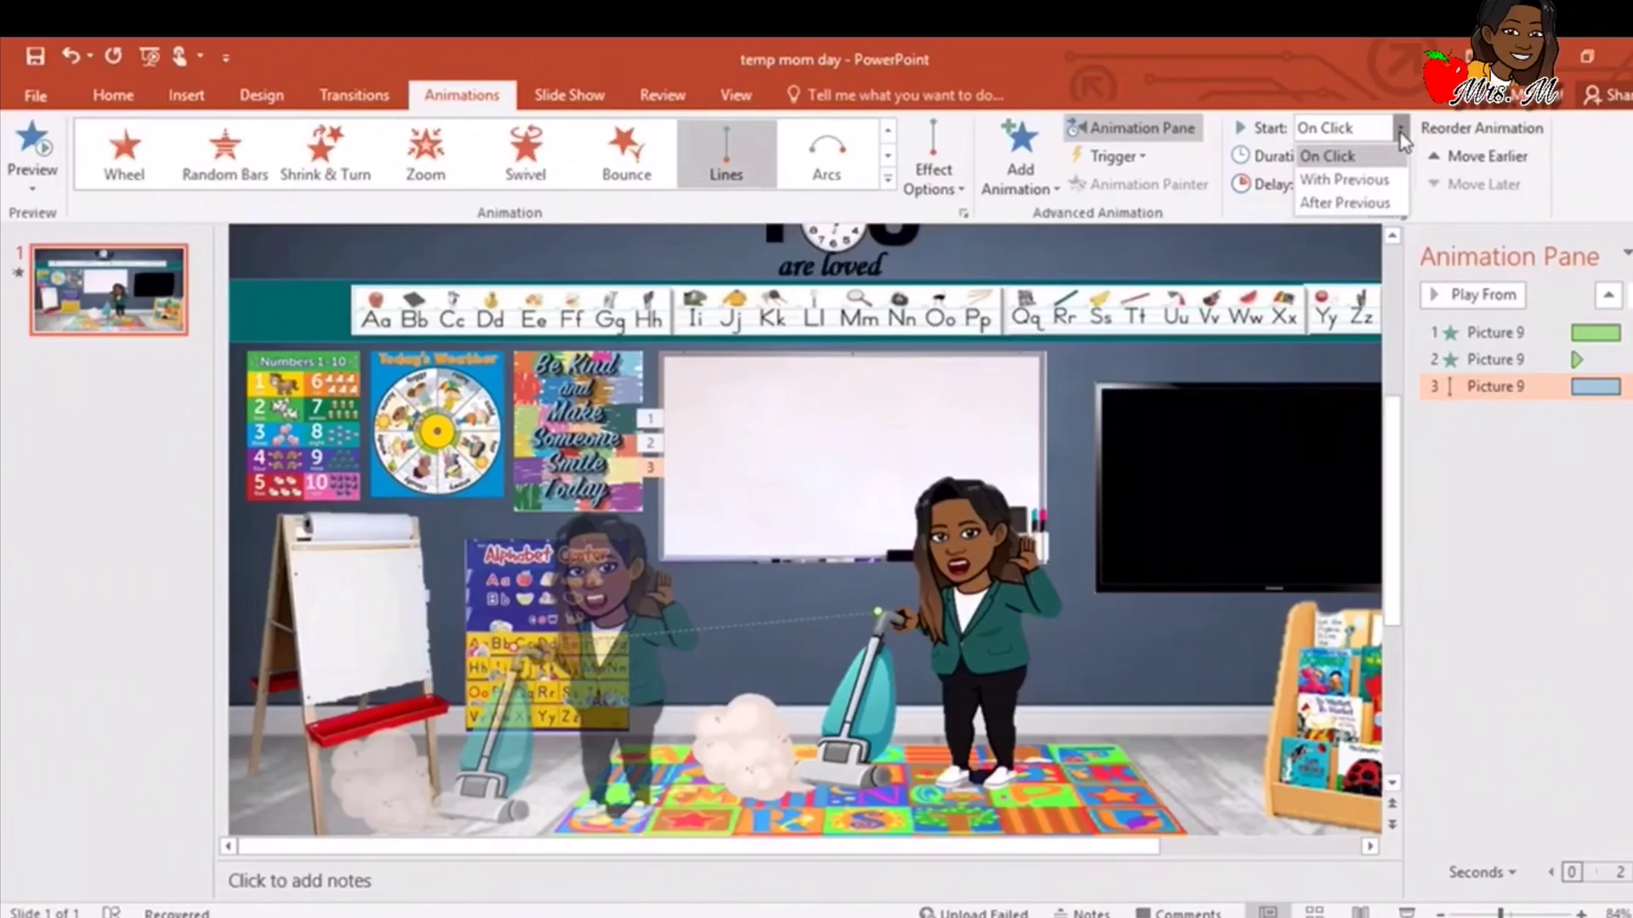
pyautogui.click(1390, 206)
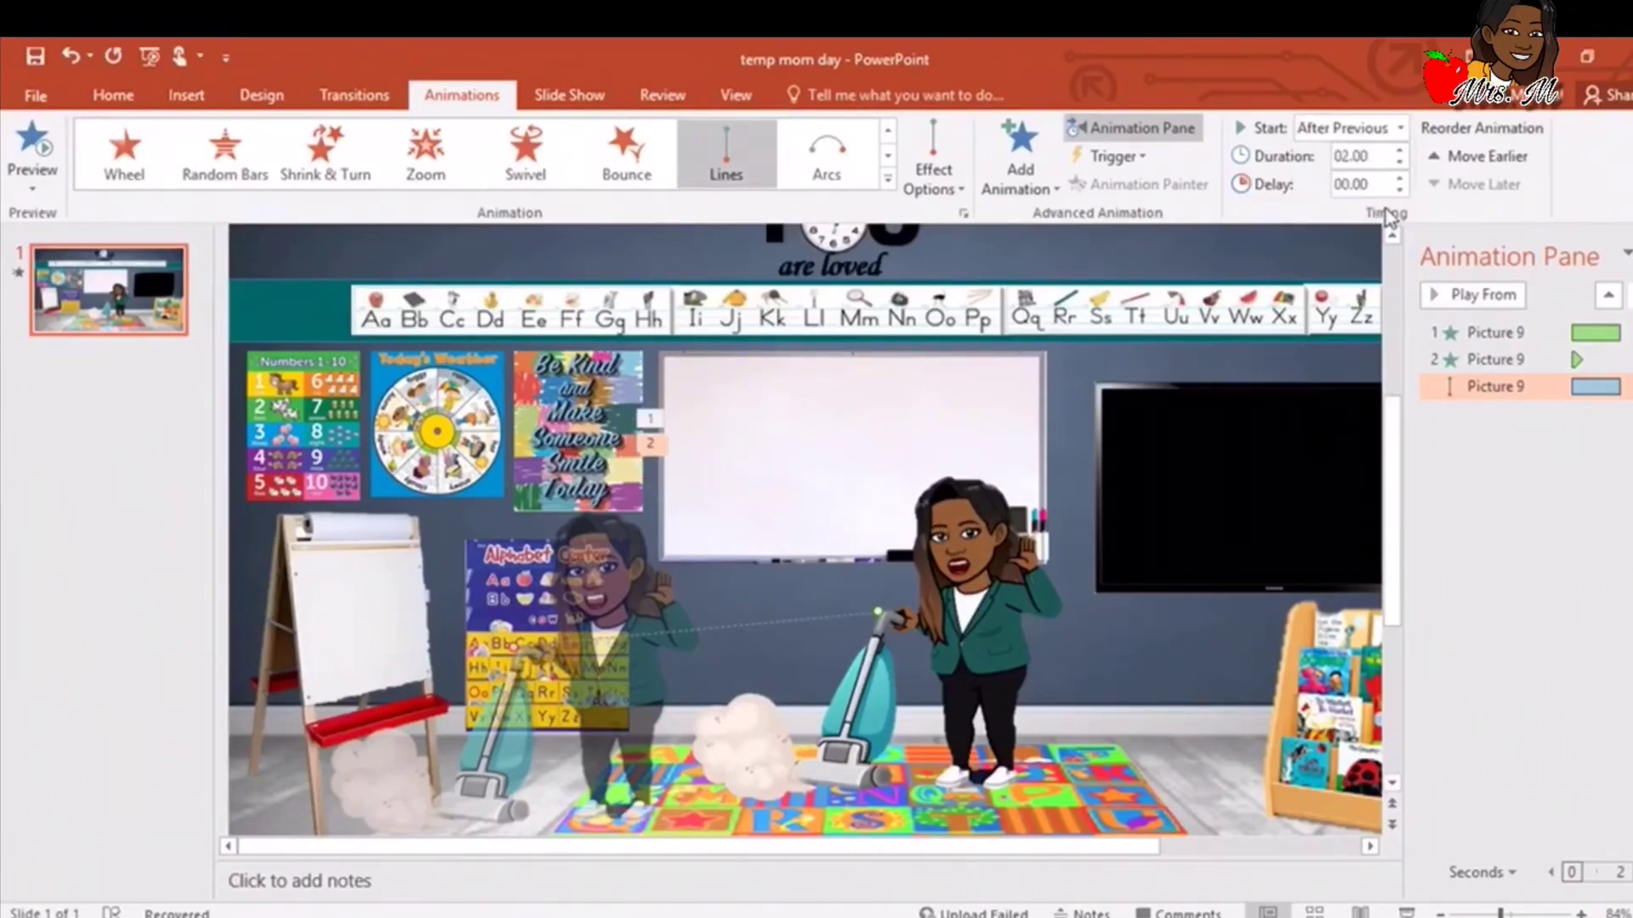
pyautogui.click(1626, 359)
pyautogui.click(1628, 360)
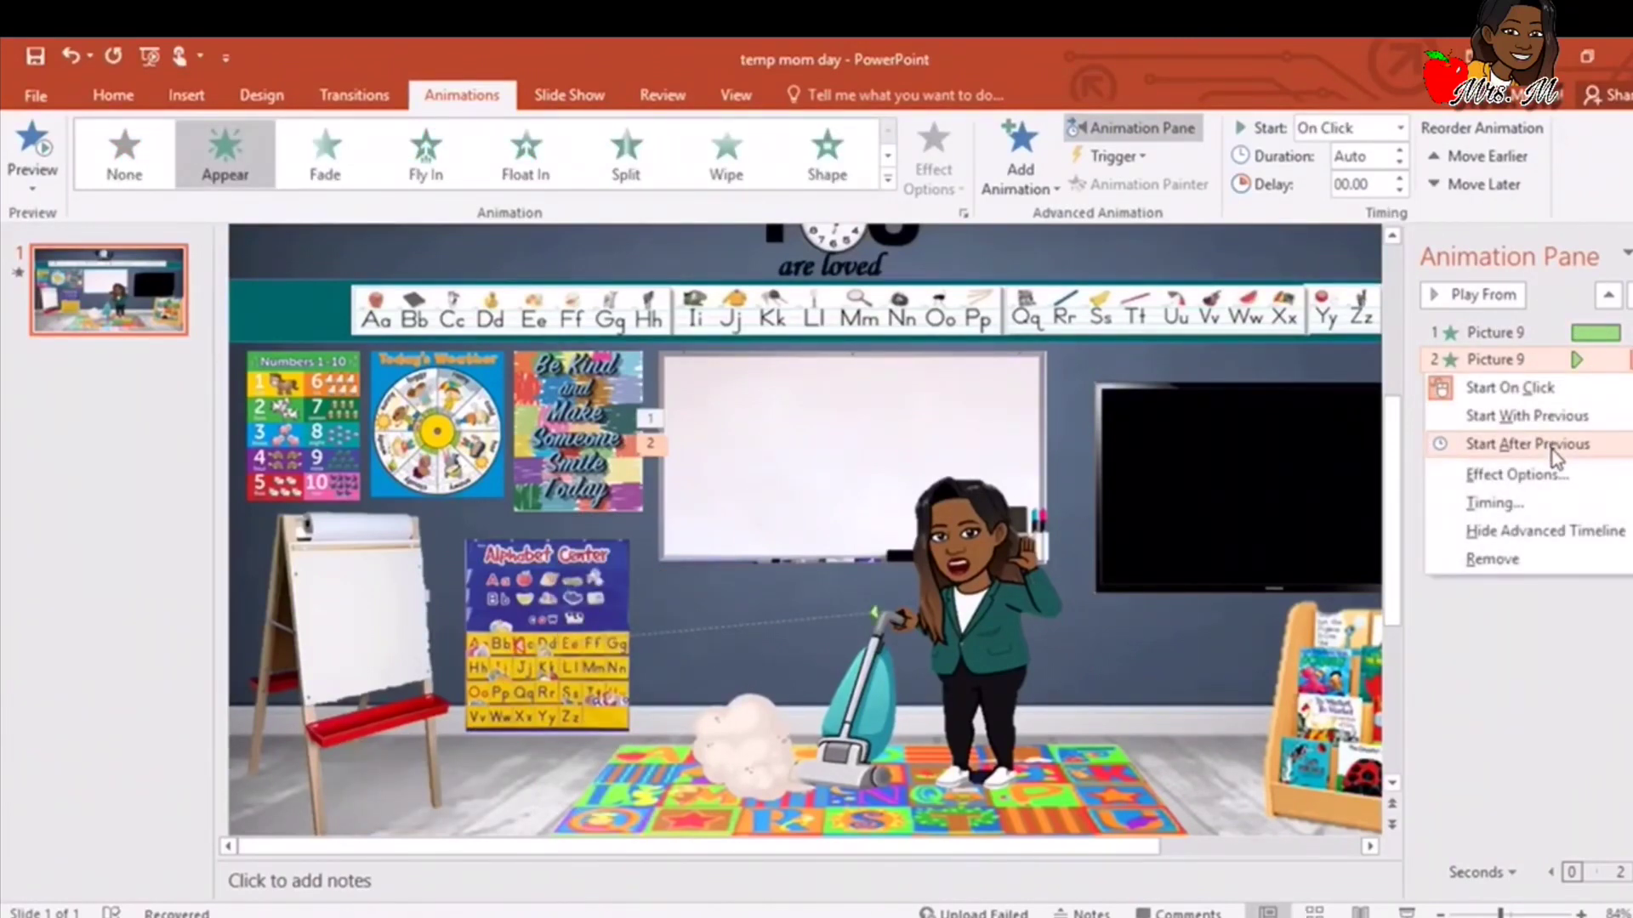
# Set Appear and Bounce to start After Previous, give Bounce 3.25 seconds, and preview
pyautogui.click(1528, 444)
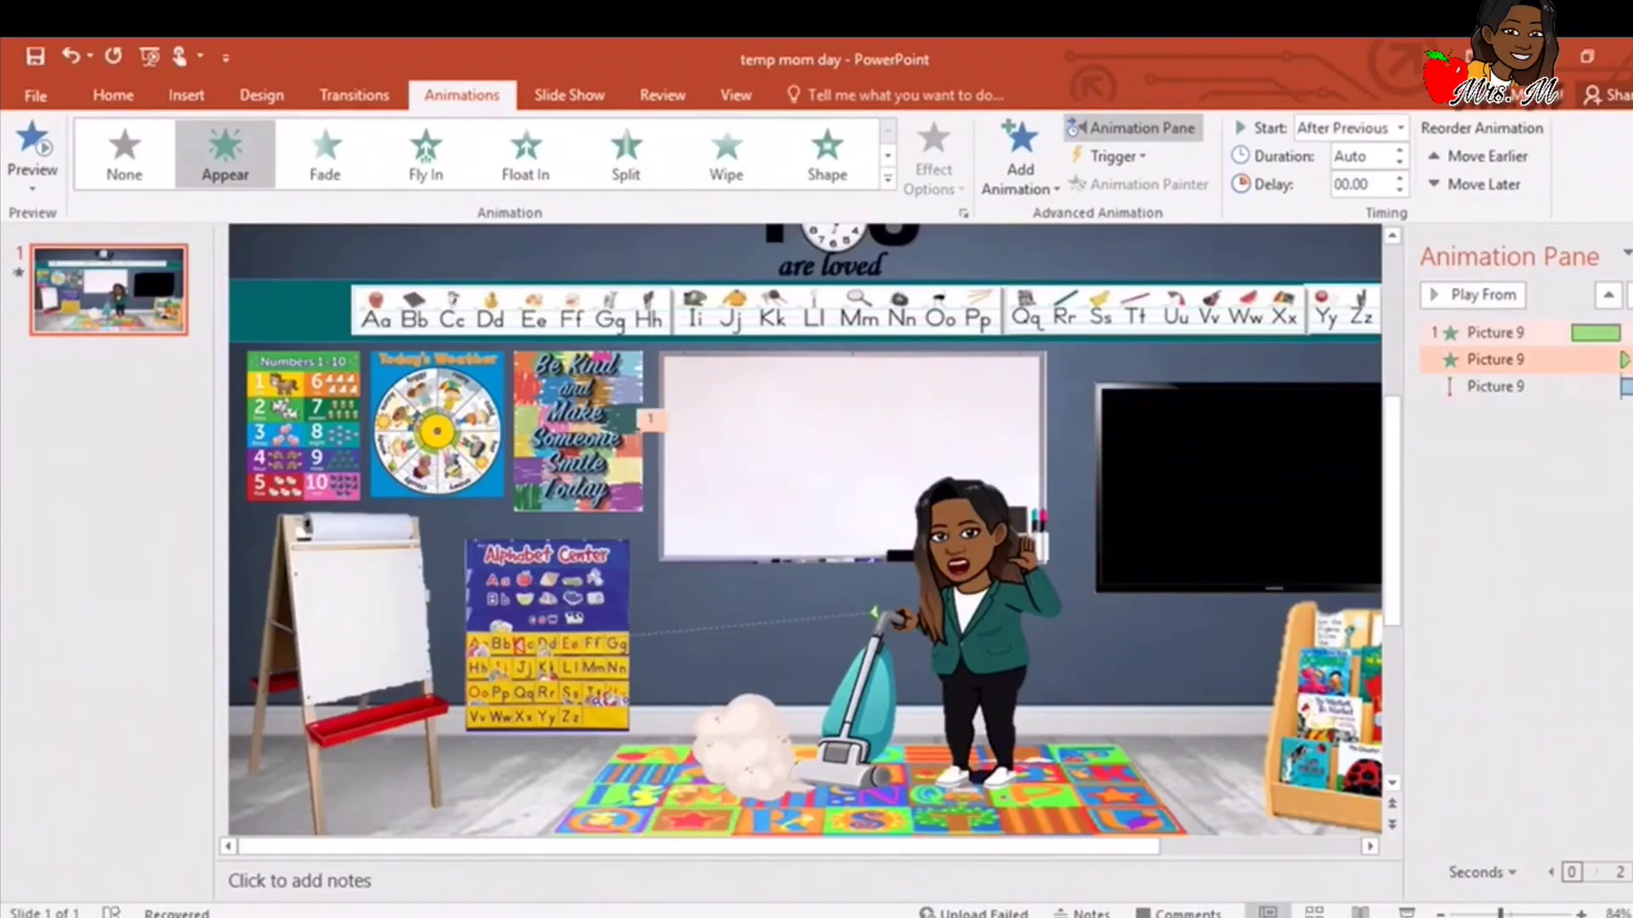
pyautogui.click(1495, 333)
pyautogui.click(1628, 333)
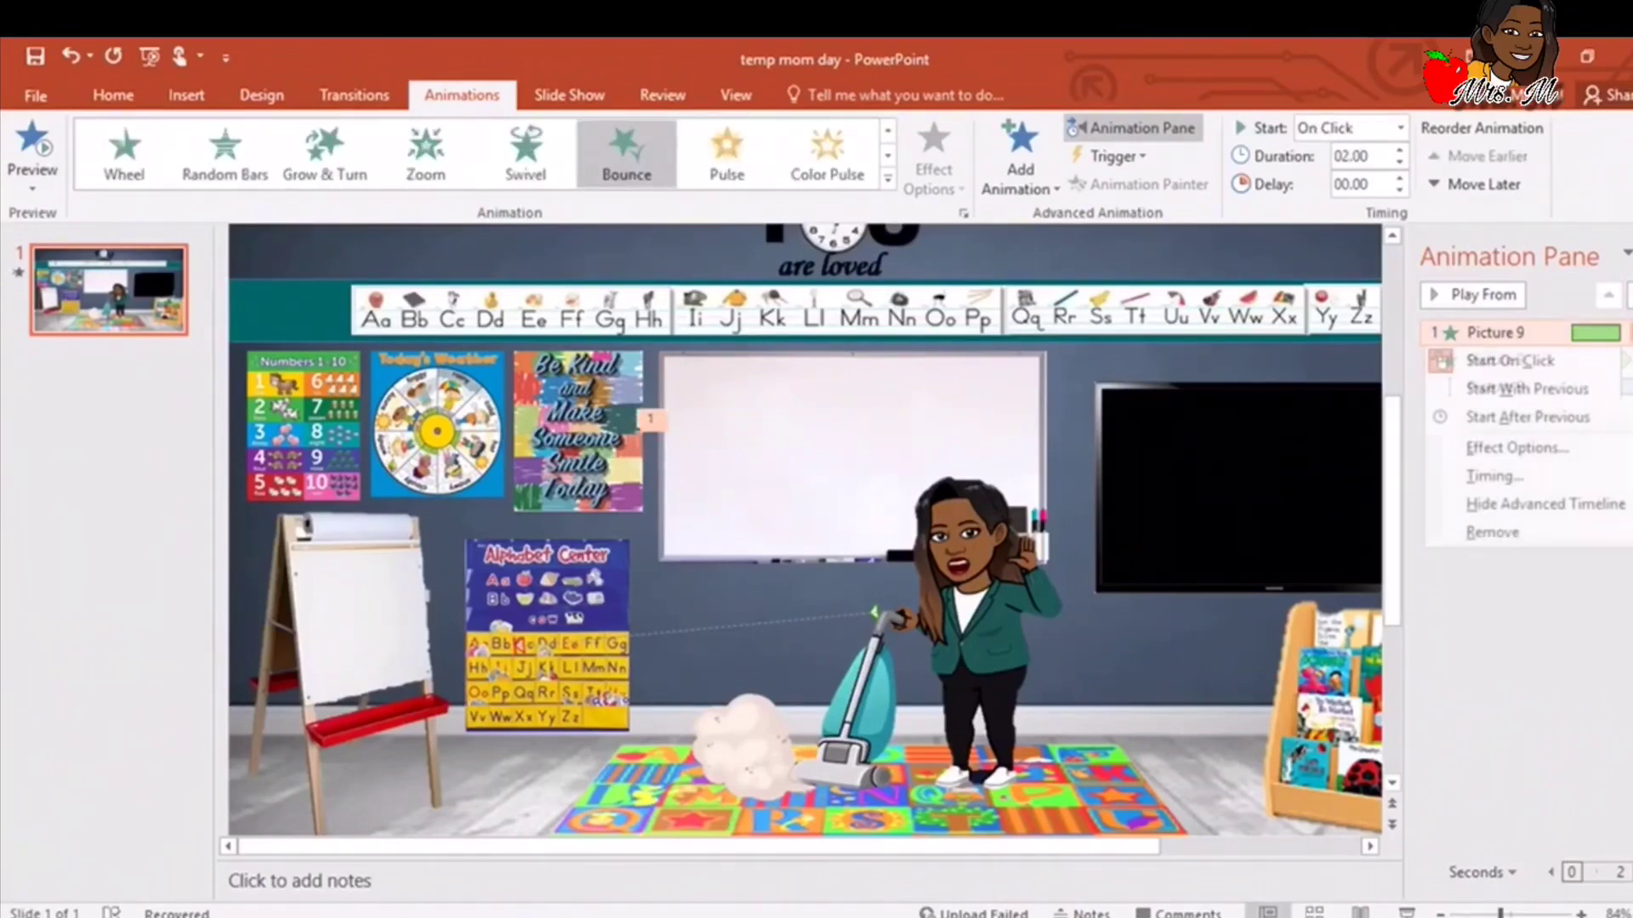
pyautogui.click(1581, 417)
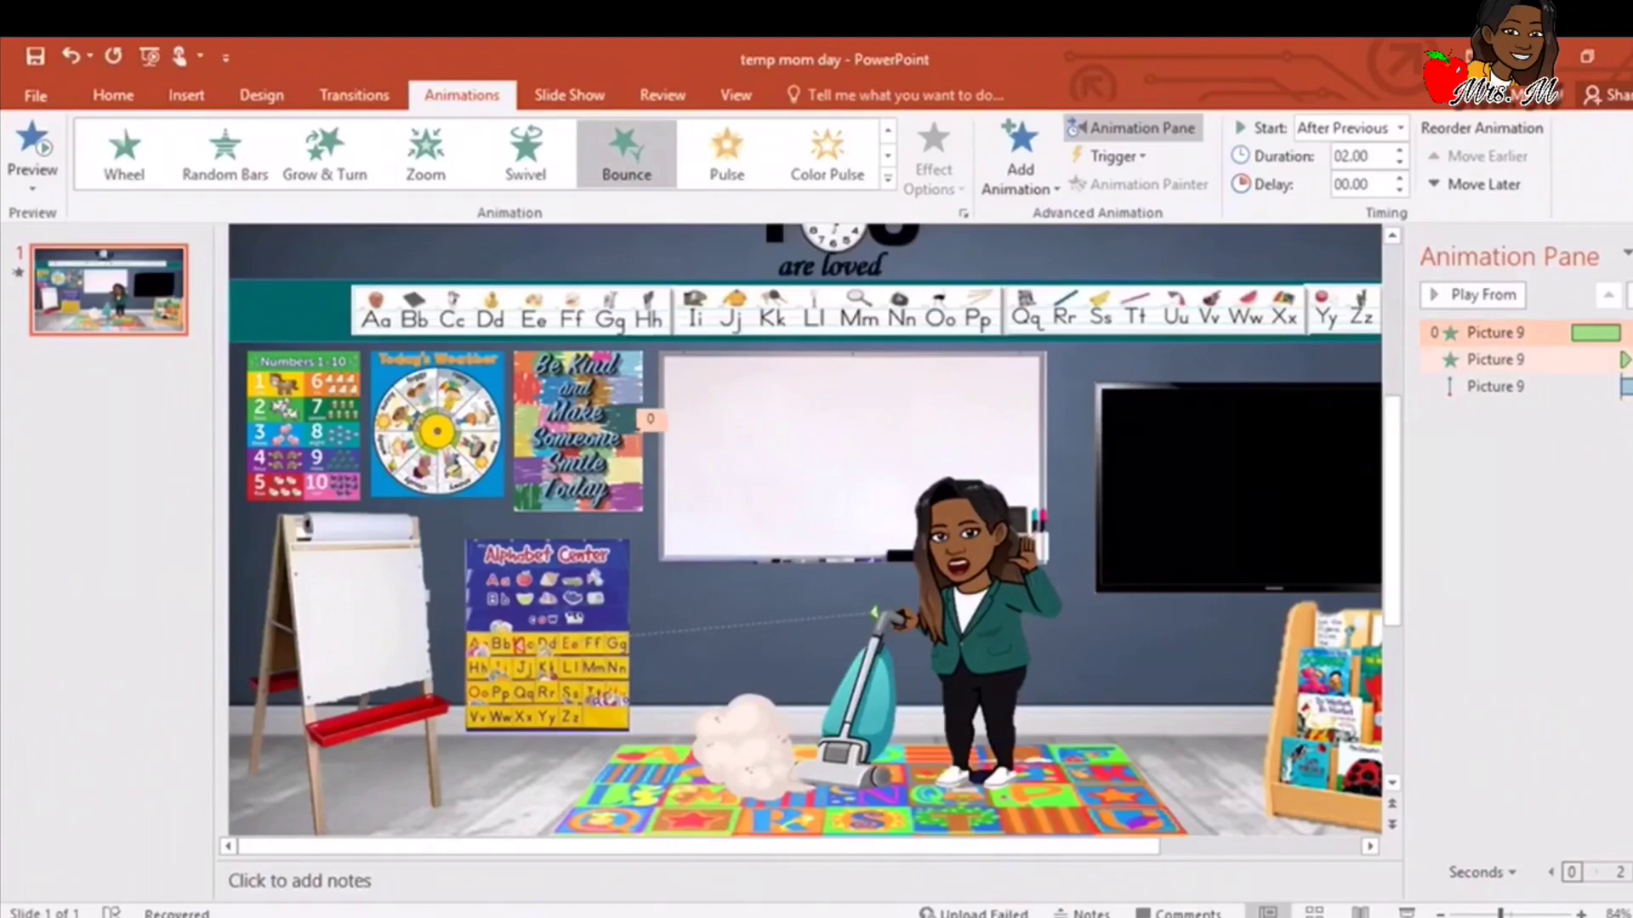
pyautogui.click(1403, 129)
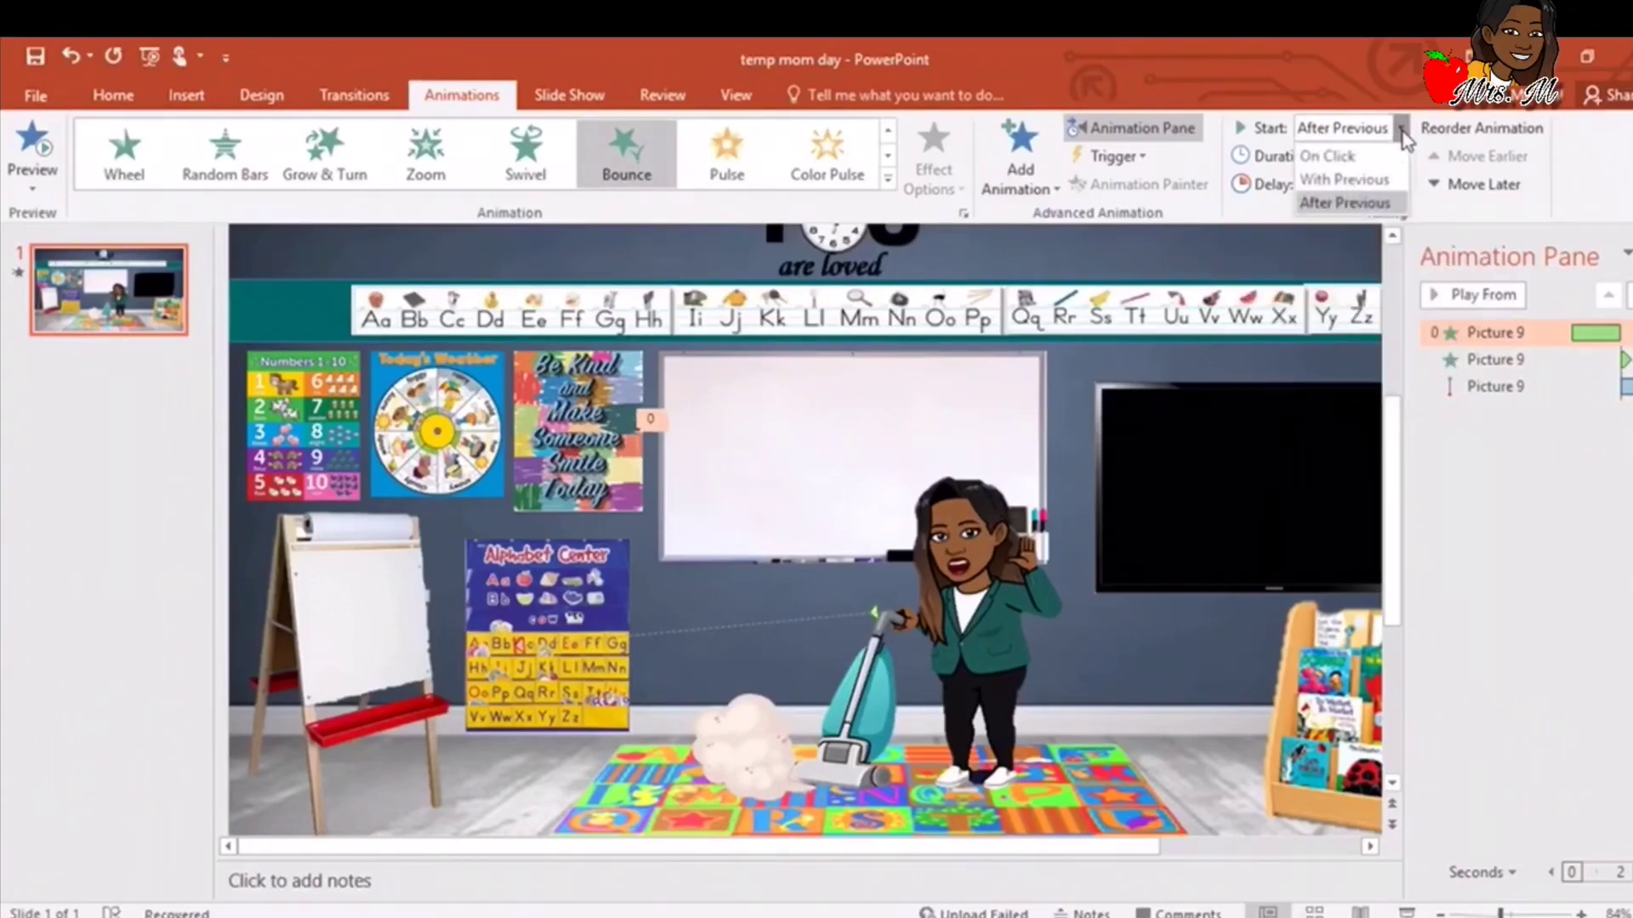
pyautogui.click(1343, 203)
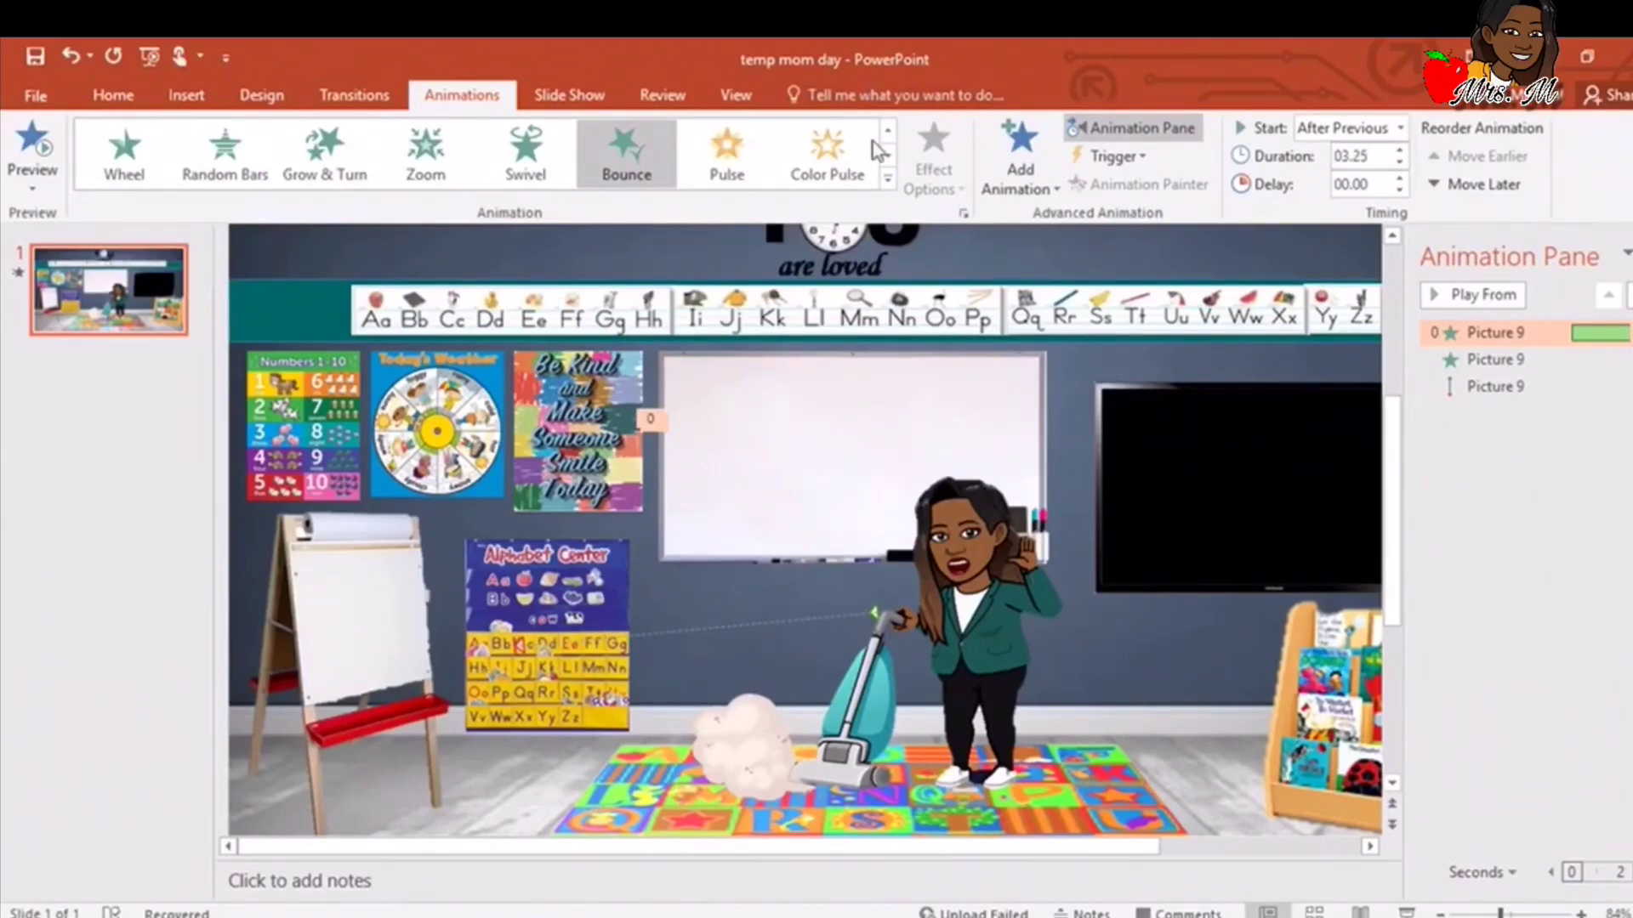
pyautogui.click(41, 152)
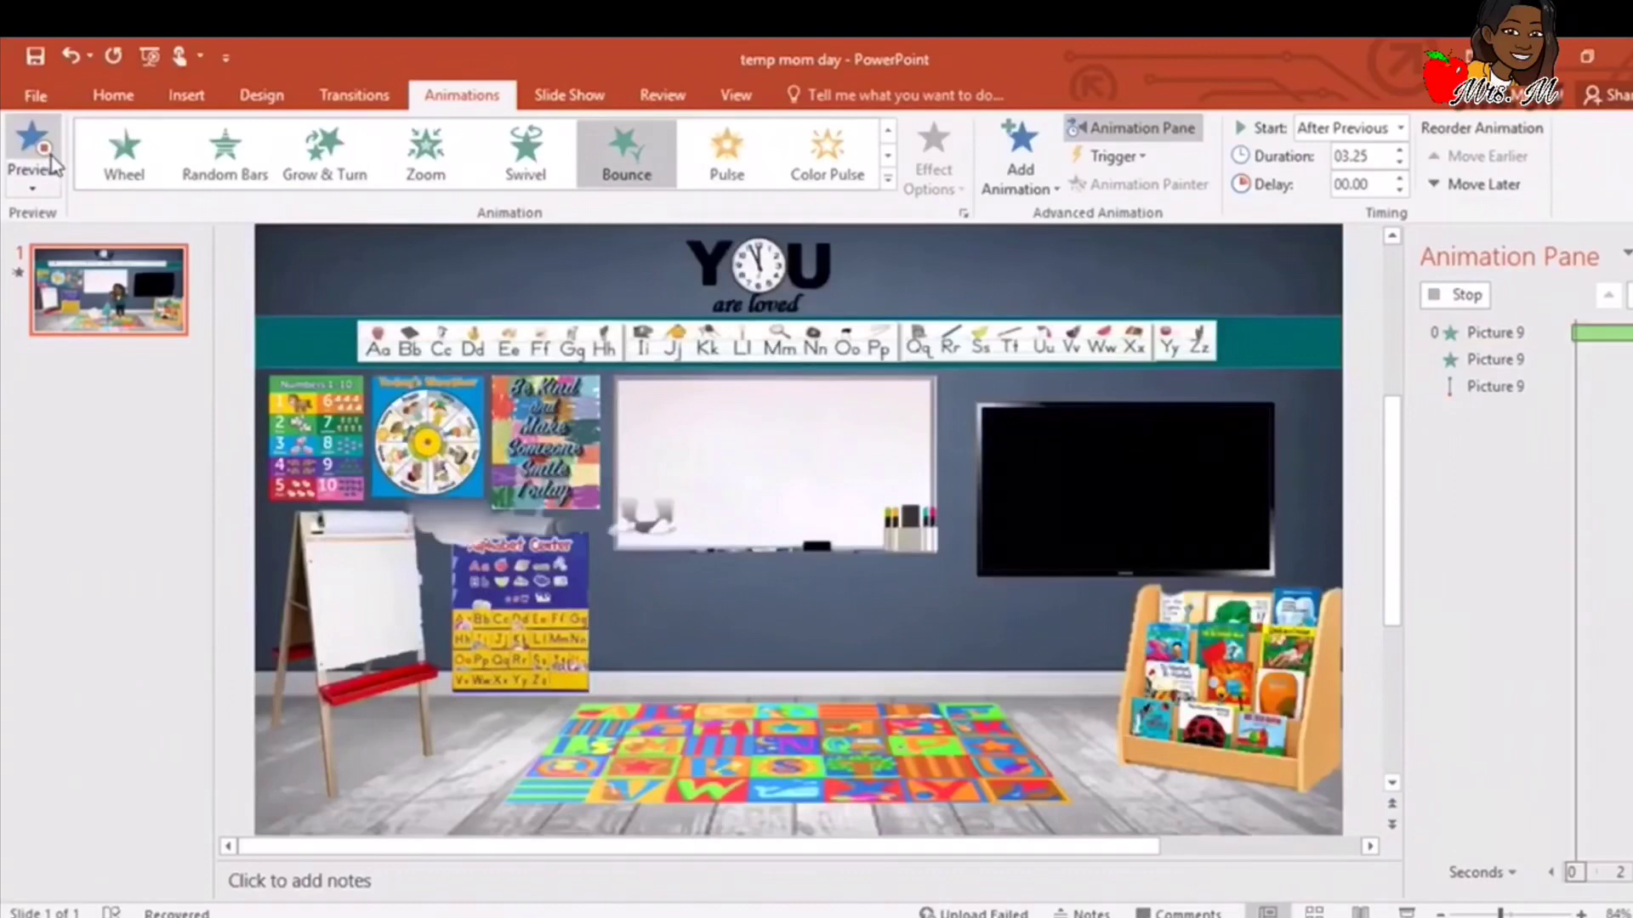